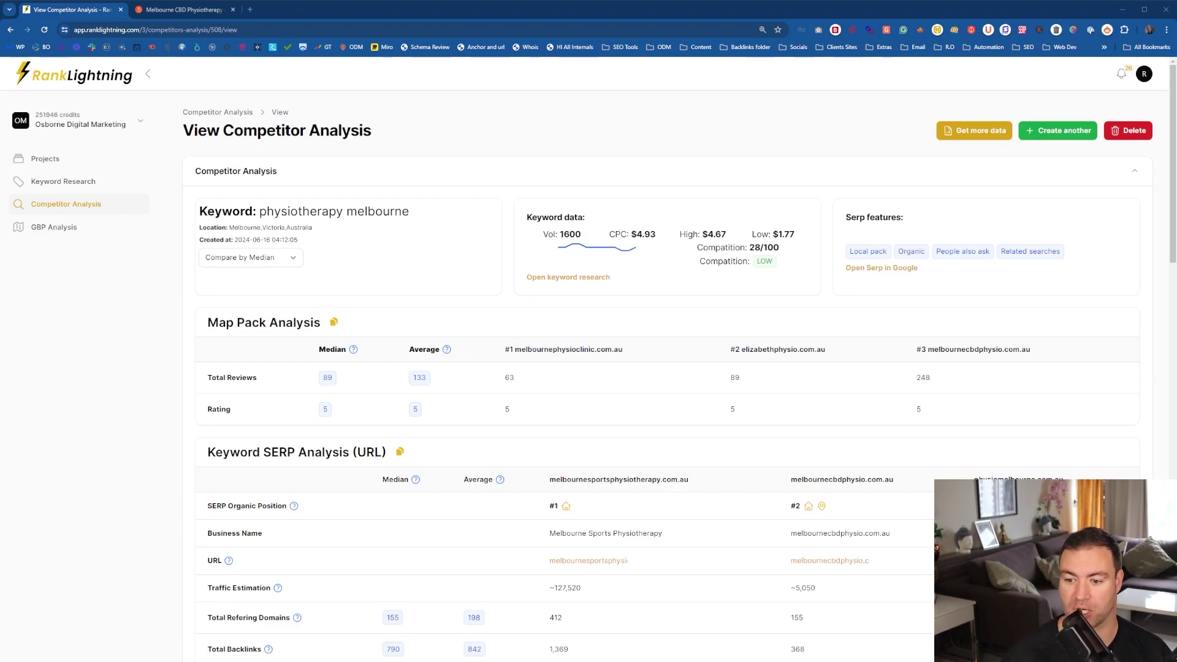
pyautogui.scroll(-2, 668, 380)
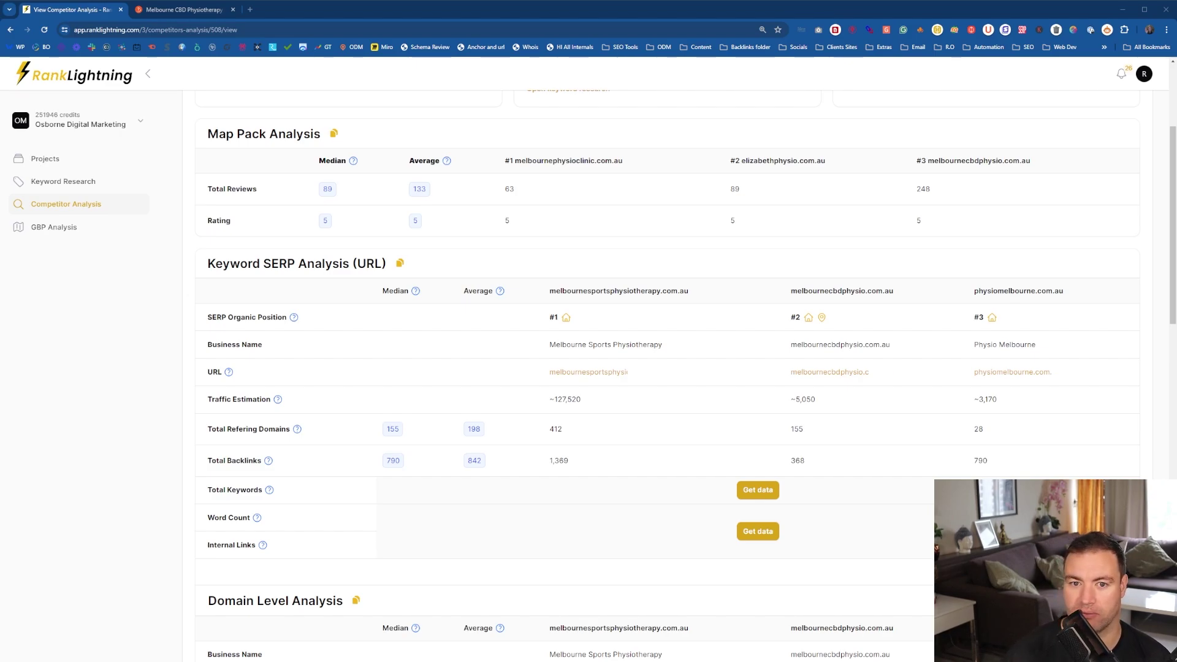
# Open the #3, #2 and #1 ranked competitor websites from Keyword SERP Analysis in new tabs
pyautogui.click(1007, 373)
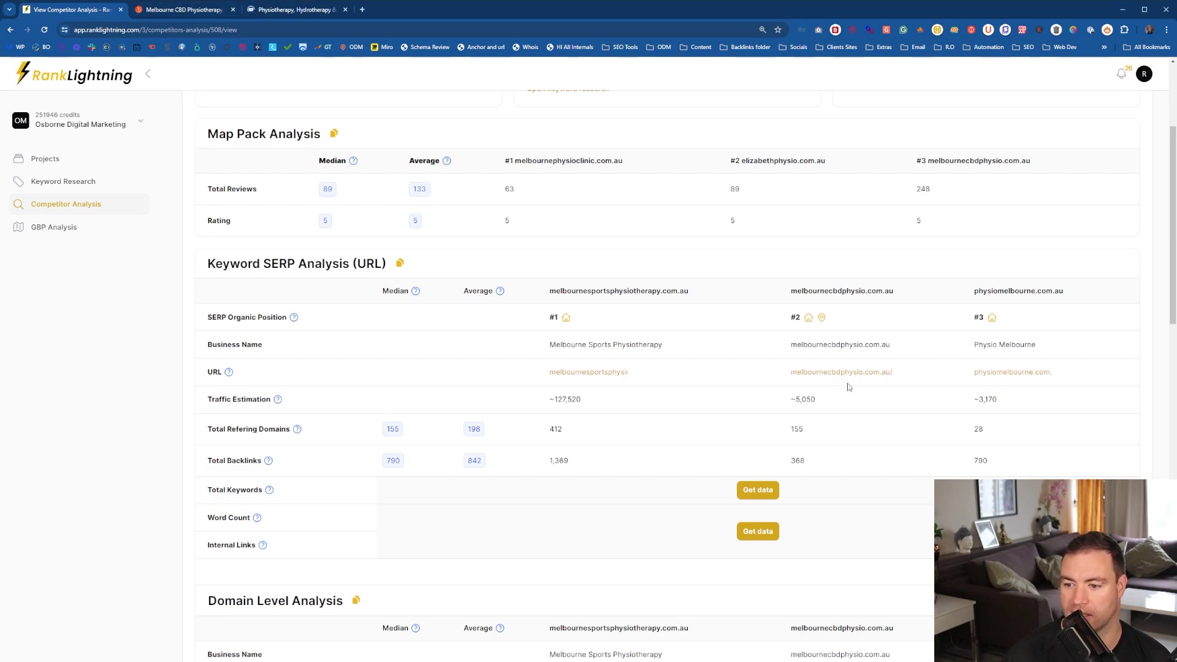
pyautogui.click(833, 372)
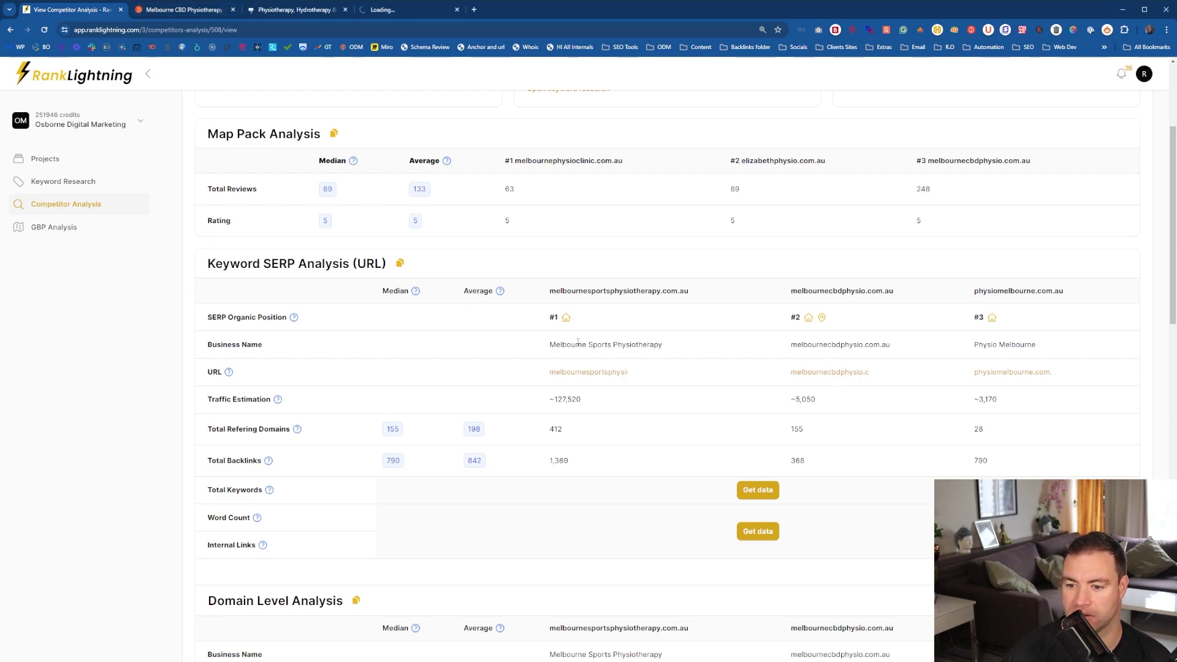
pyautogui.click(597, 373)
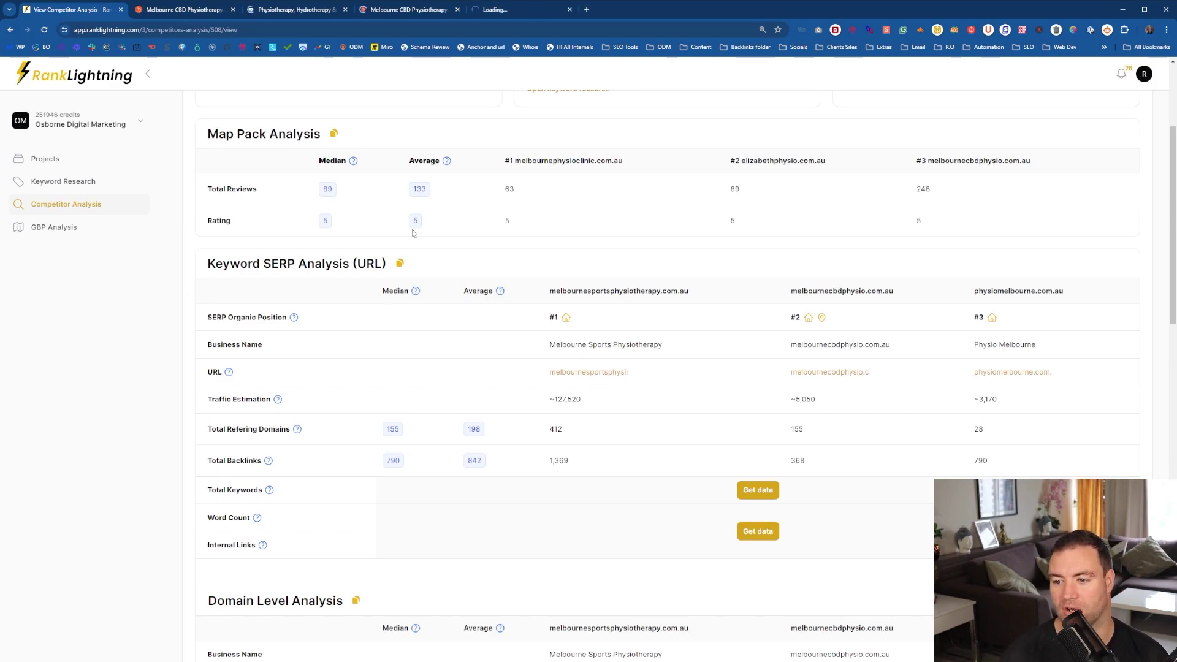
pyautogui.scroll(2, 625, 447)
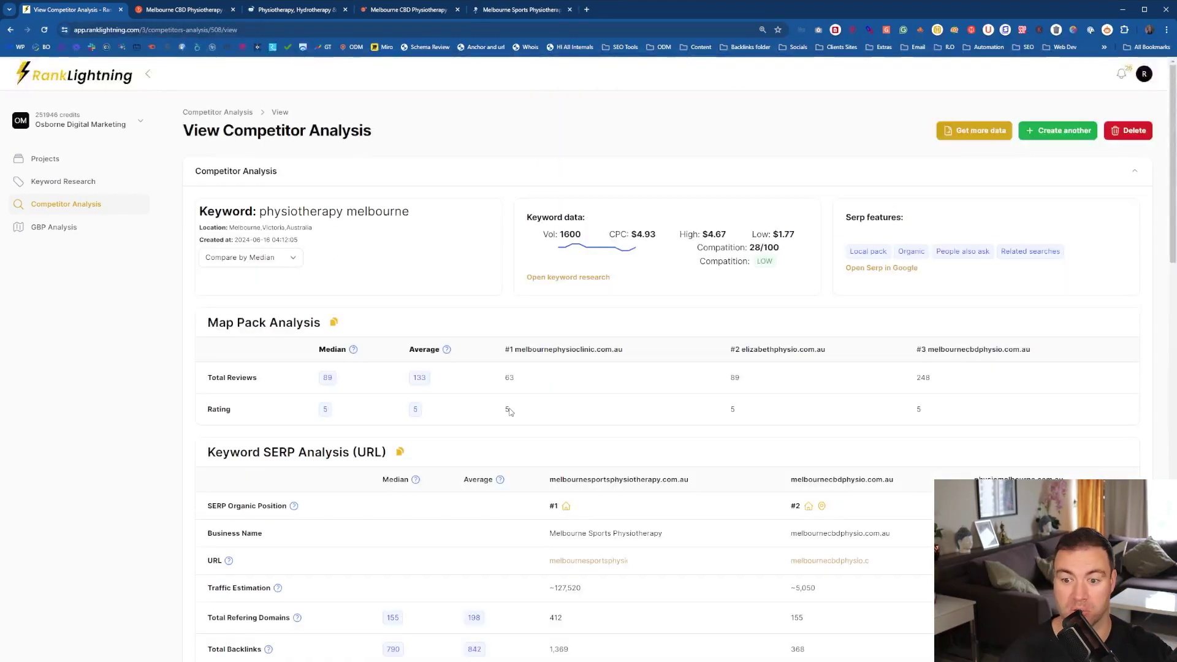
pyautogui.scroll(-3, 507, 408)
pyautogui.scroll(1, 451, 416)
pyautogui.scroll(1, 452, 417)
pyautogui.scroll(1, 459, 410)
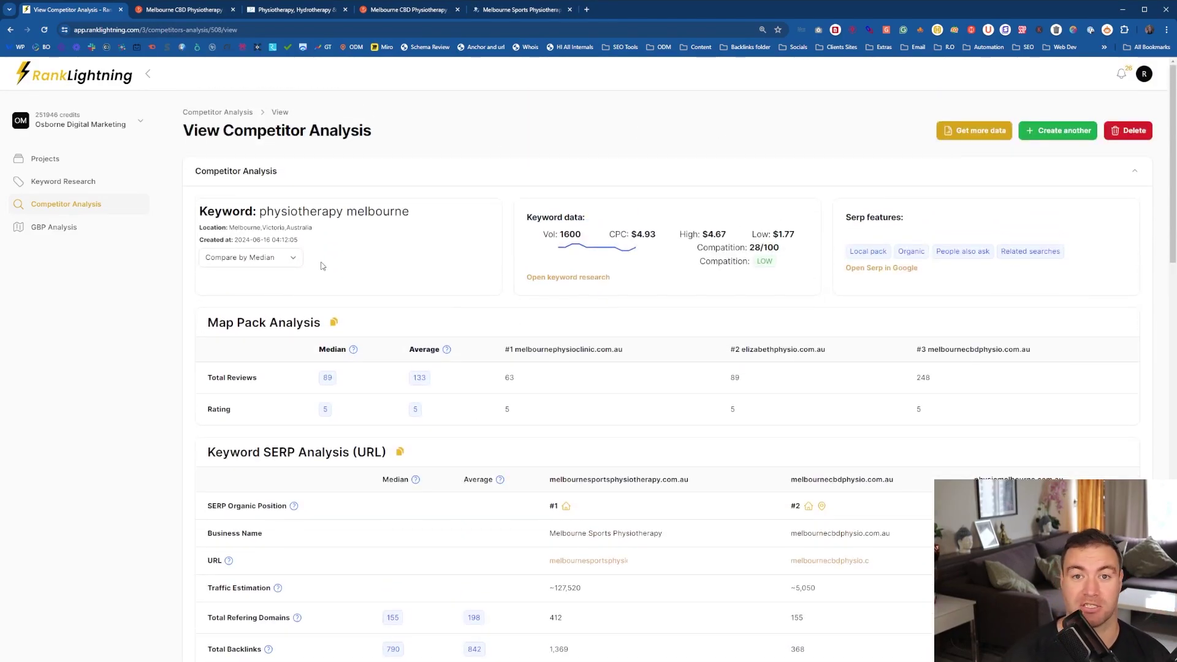
pyautogui.scroll(-3, 470, 366)
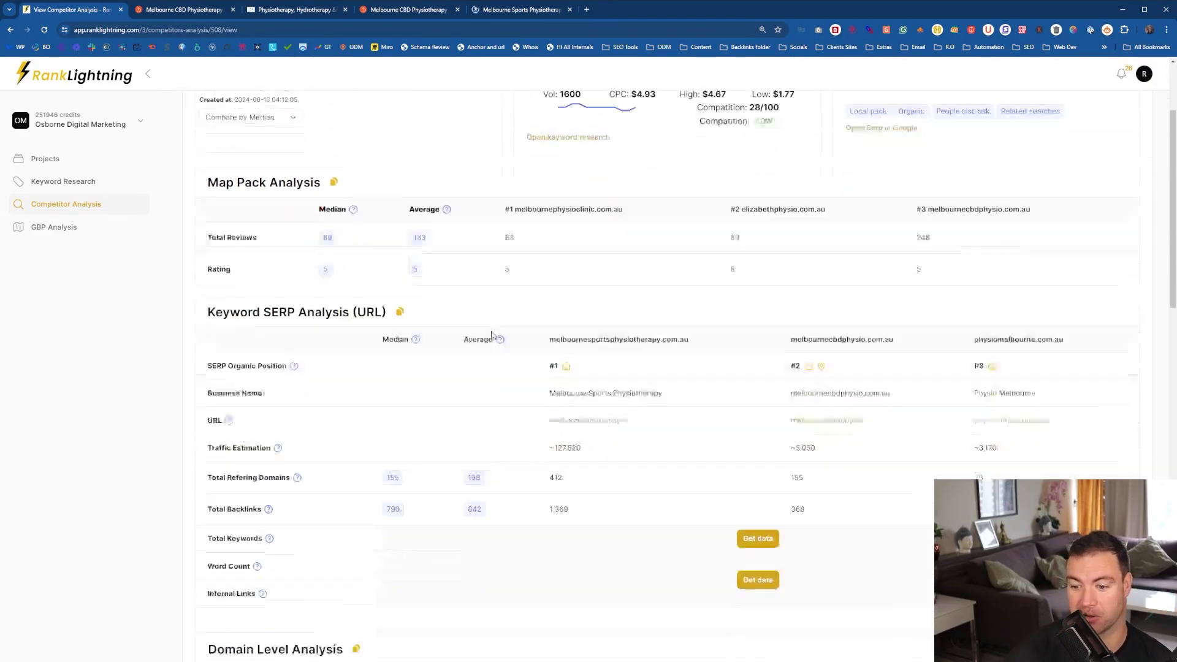
pyautogui.scroll(-1, 387, 406)
pyautogui.scroll(-2, 386, 406)
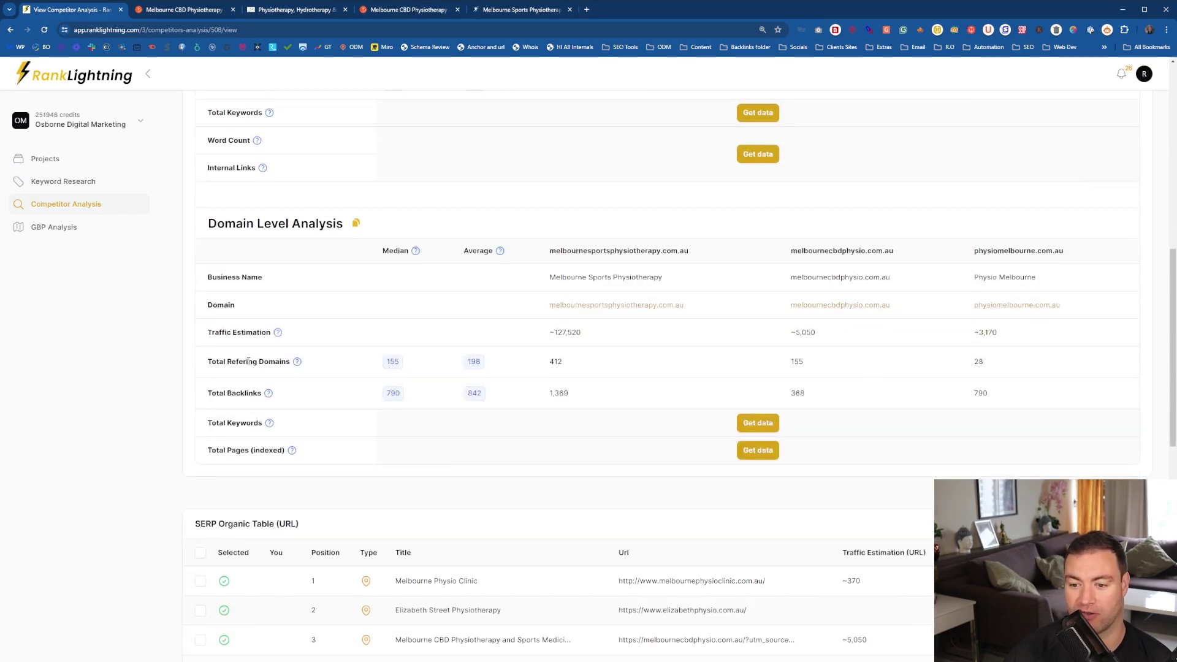
pyautogui.scroll(4, 337, 321)
pyautogui.scroll(3, 389, 297)
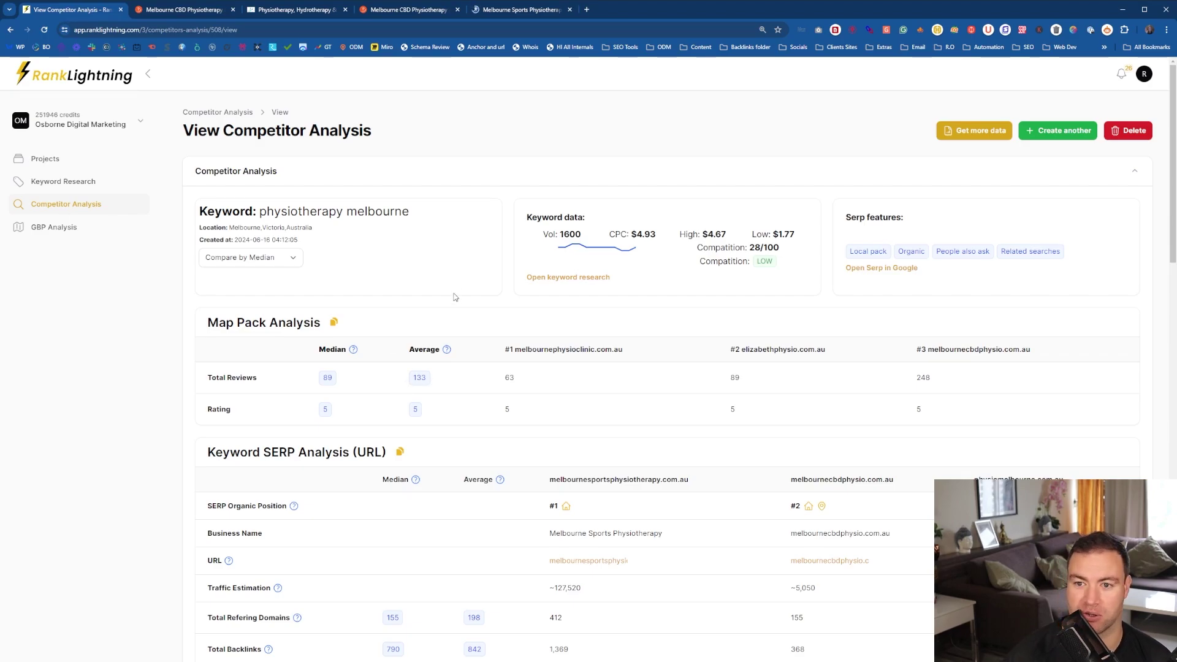
# Copy the Melbourne CBD Physiotherapy homepage URL from Chrome and return to Screaming Frog
pyautogui.click(413, 10)
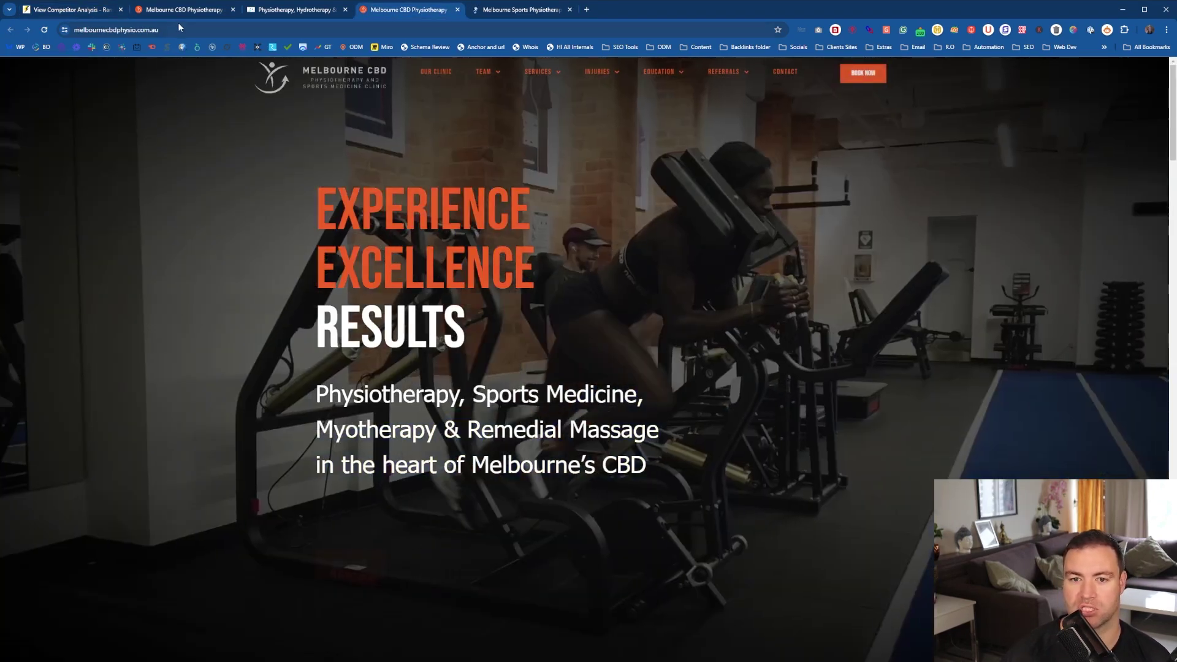
pyautogui.click(177, 22)
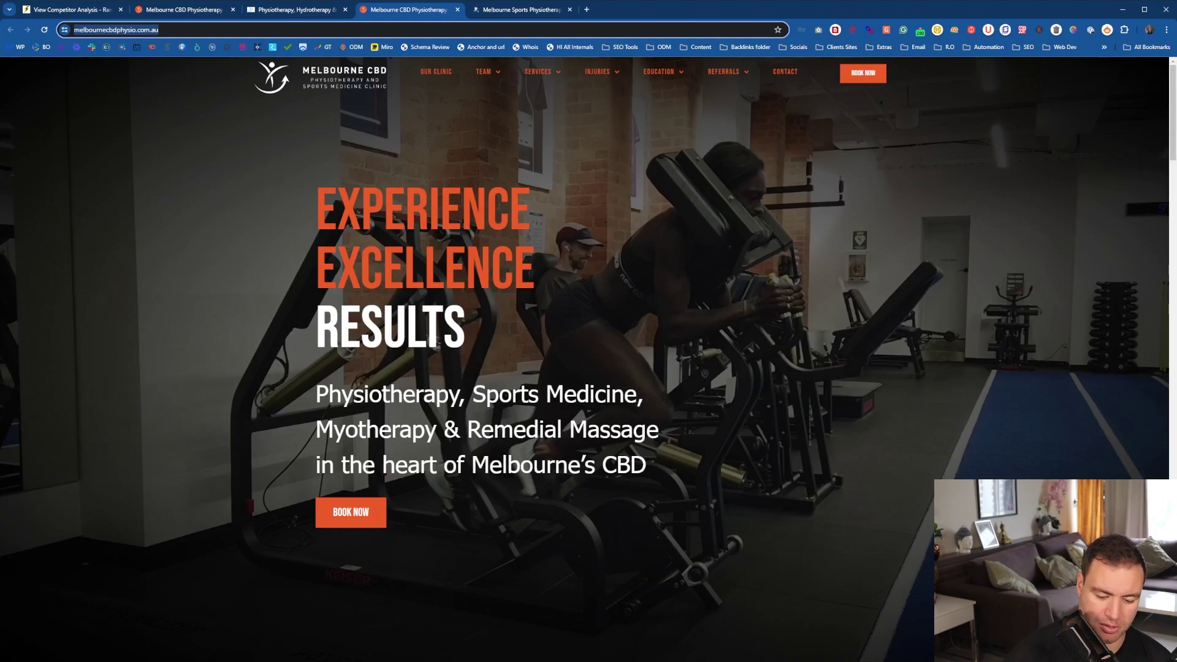
pyautogui.hotkey('alt', 'Tab')
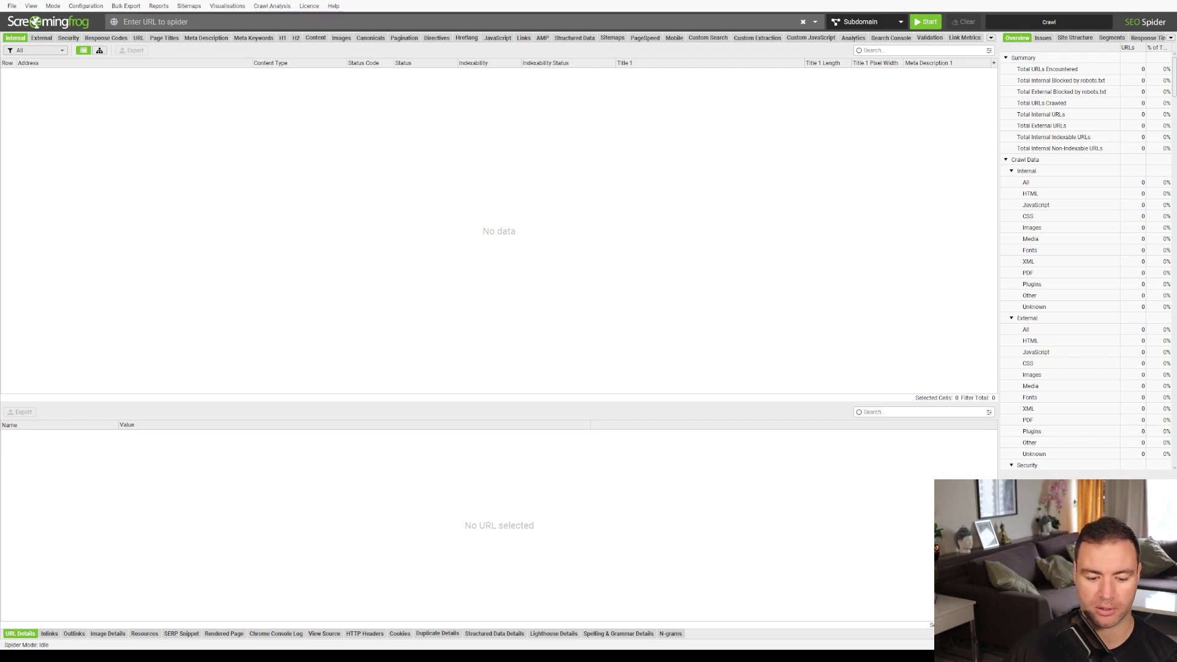
# Paste the melbournecbdphysio.com.au homepage URL into Screaming Frog and start the crawl
pyautogui.click(187, 18)
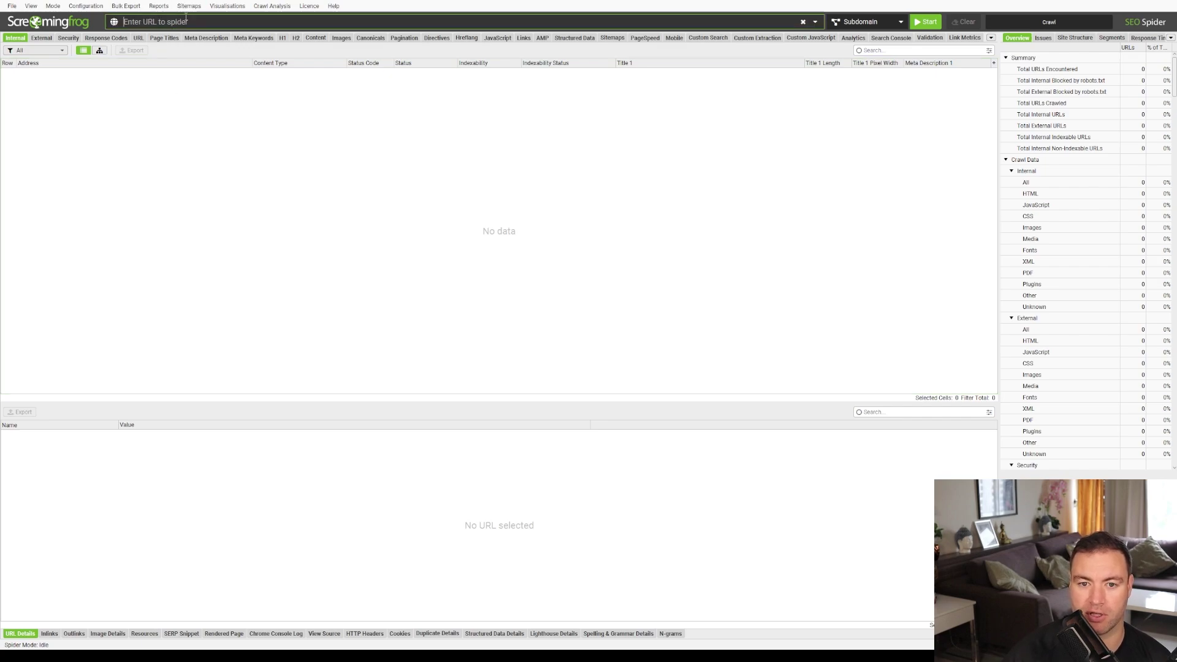
pyautogui.write('https://melbournecbdphysio.com.au/')
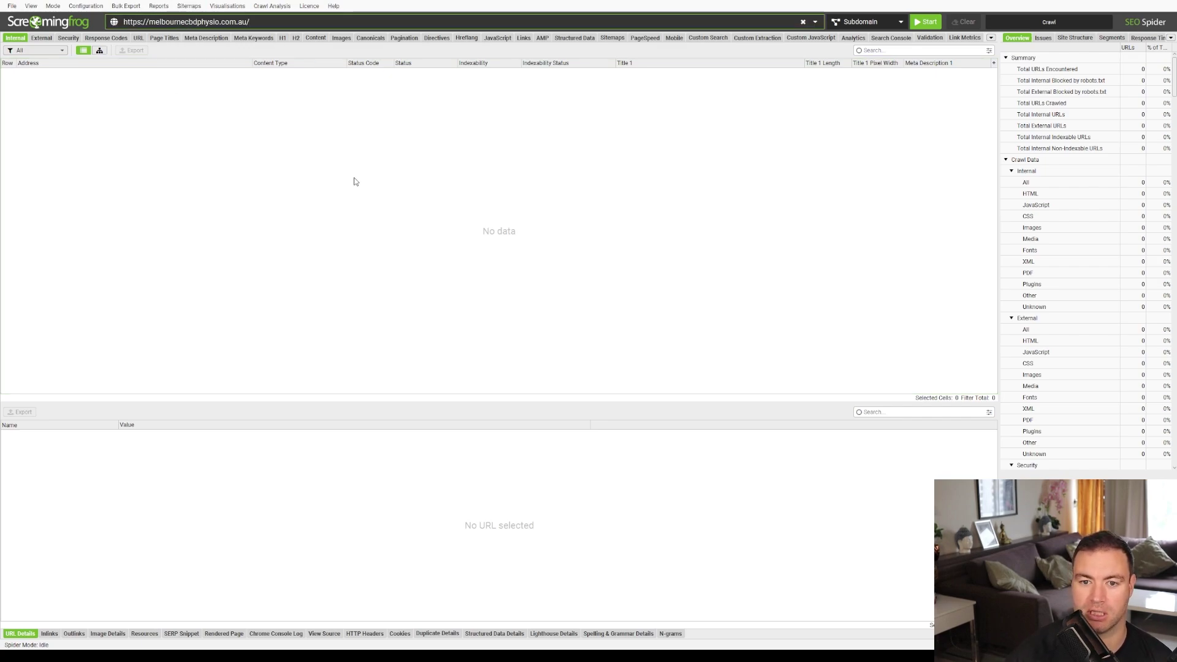
pyautogui.click(923, 26)
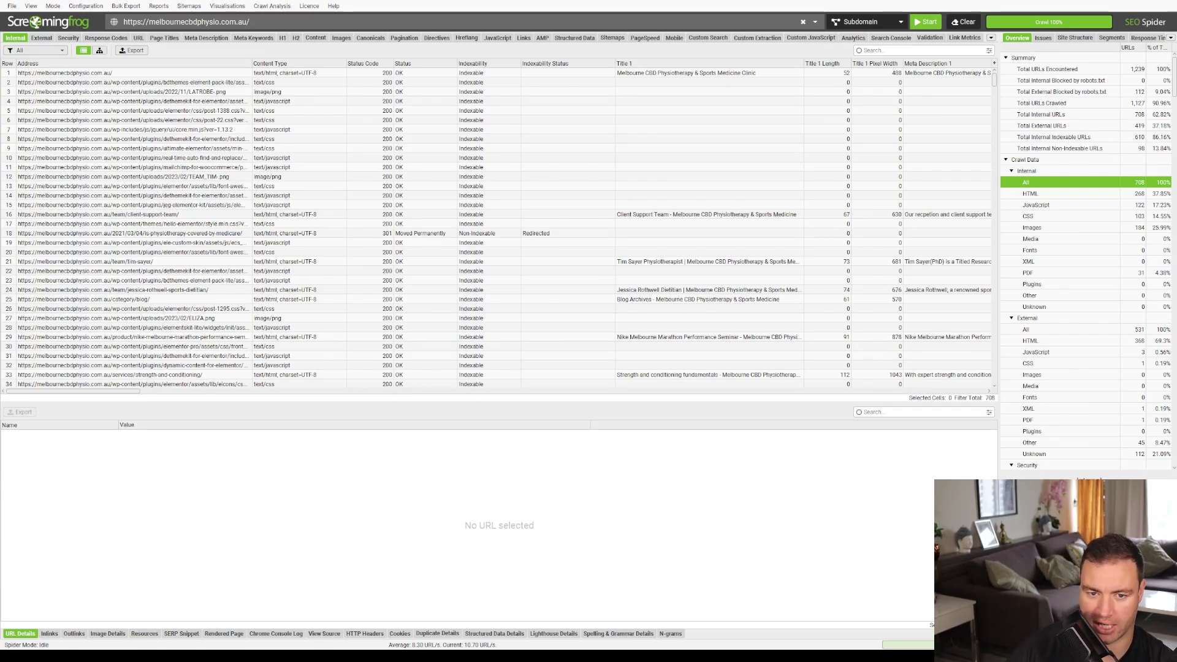
# Select the homepage, try sorting by Inlinks both ways, then restore the original crawl order
pyautogui.click(101, 73)
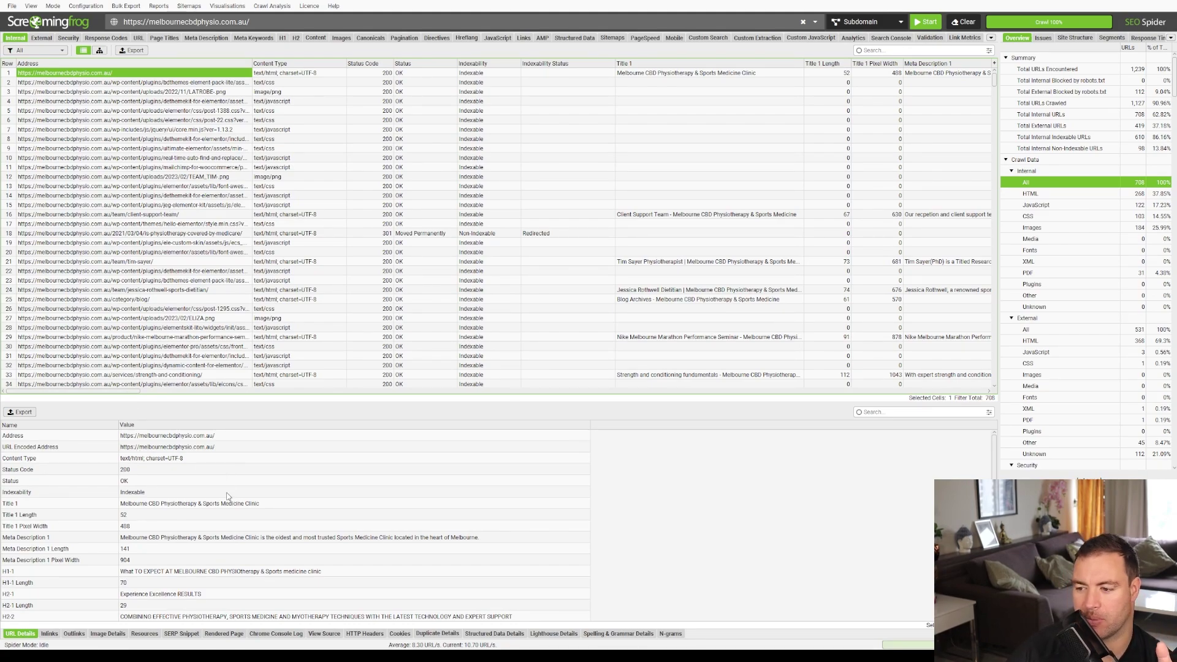
pyautogui.moveTo(80, 392)
pyautogui.mouseDown()
pyautogui.moveTo(504, 394)
pyautogui.moveTo(710, 382)
pyautogui.mouseUp()
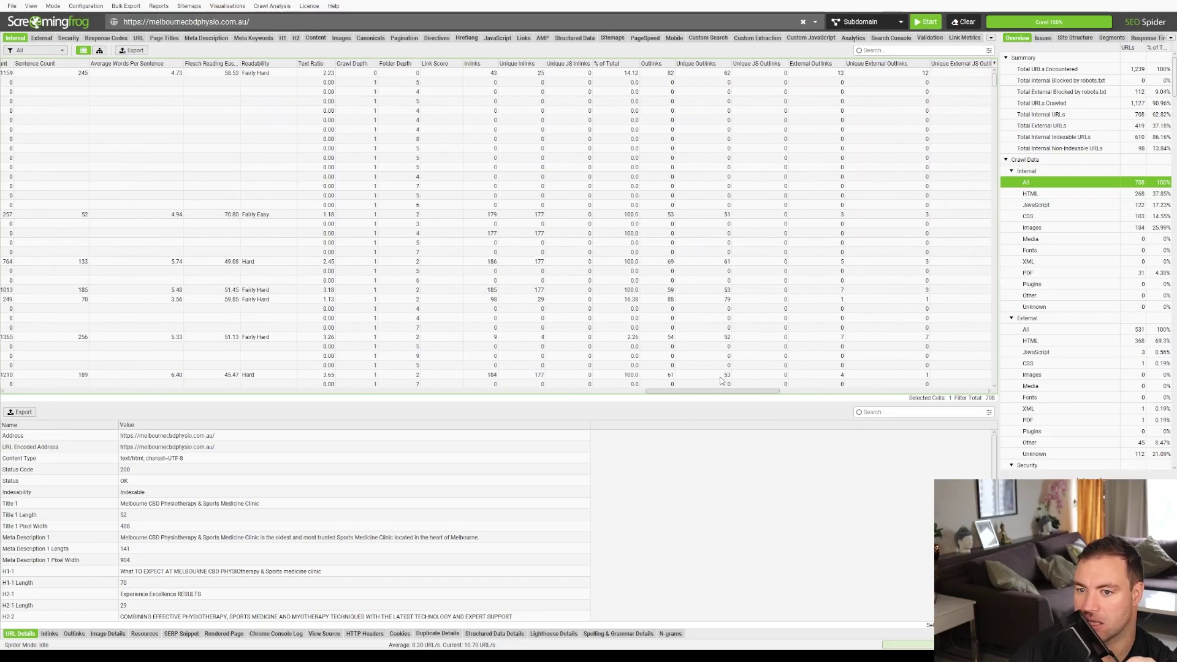
pyautogui.moveTo(710, 382); pyautogui.dragTo(725, 388)
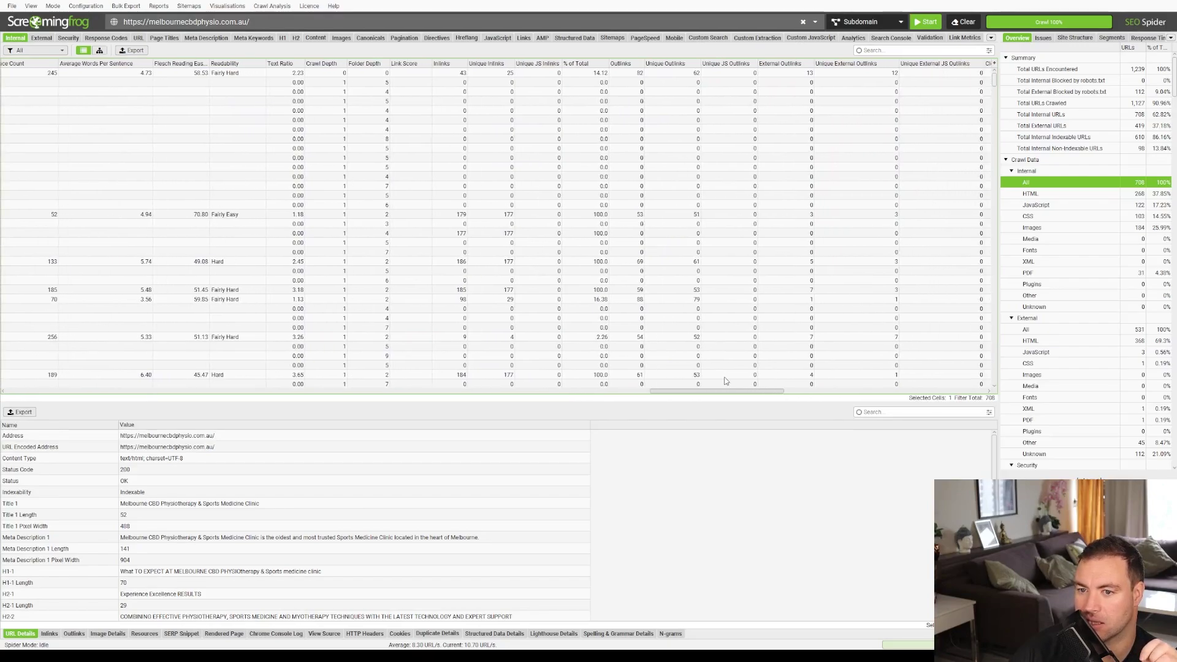
pyautogui.click(455, 65)
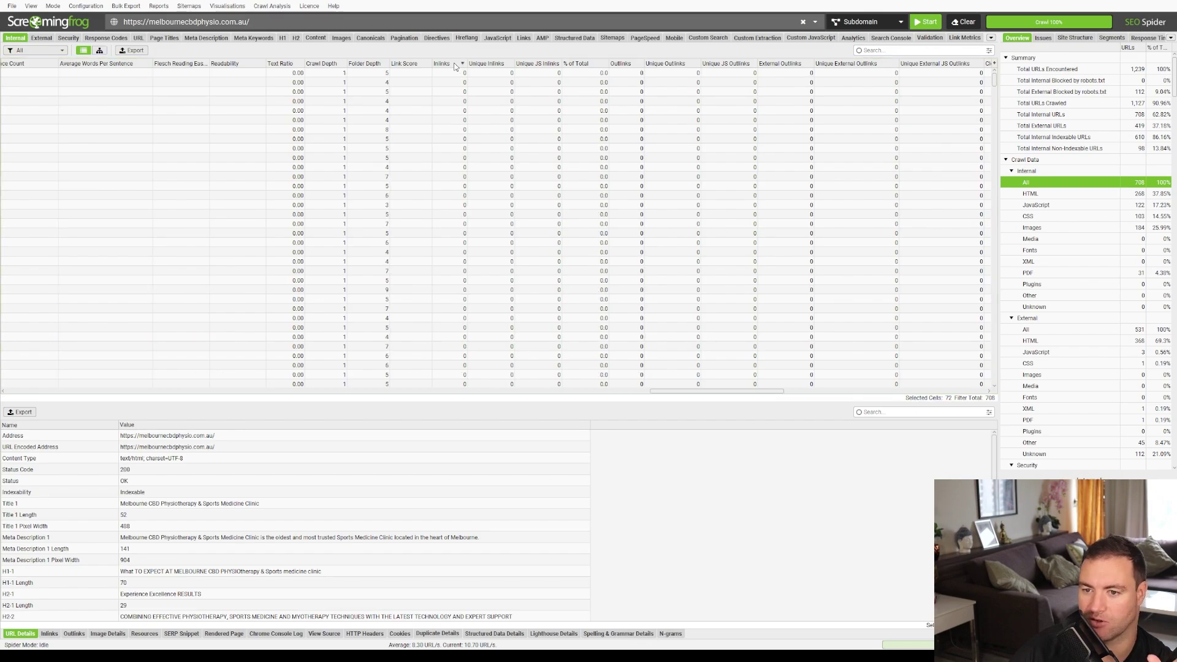
pyautogui.click(455, 65)
pyautogui.click(453, 66)
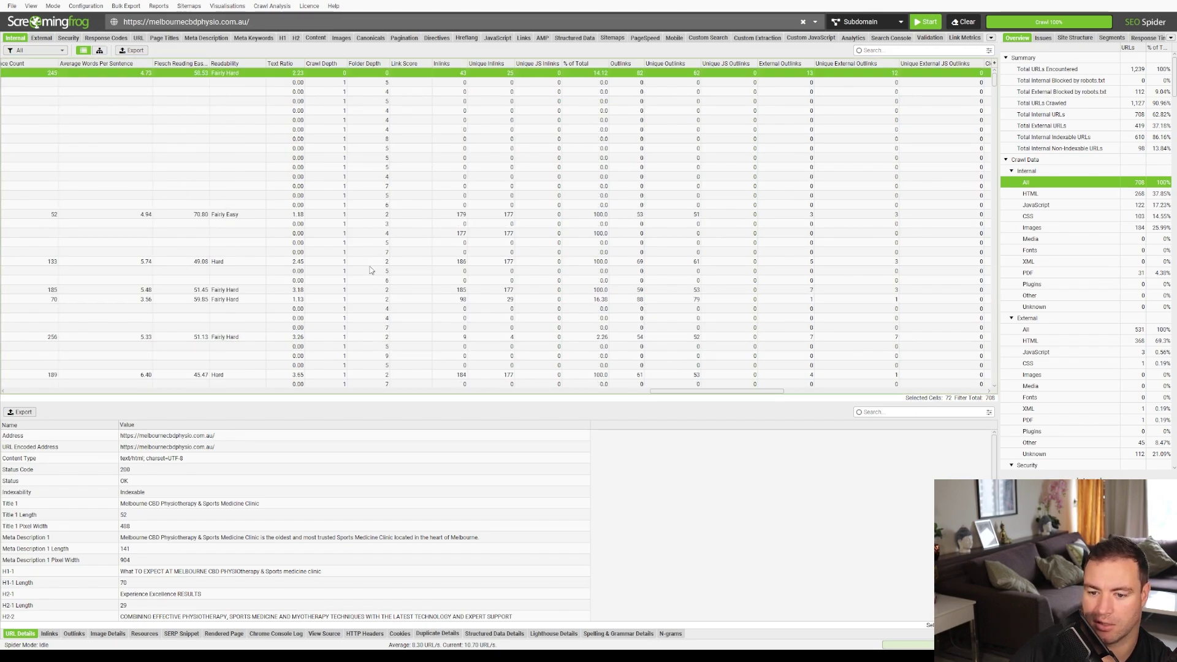
pyautogui.click(447, 64)
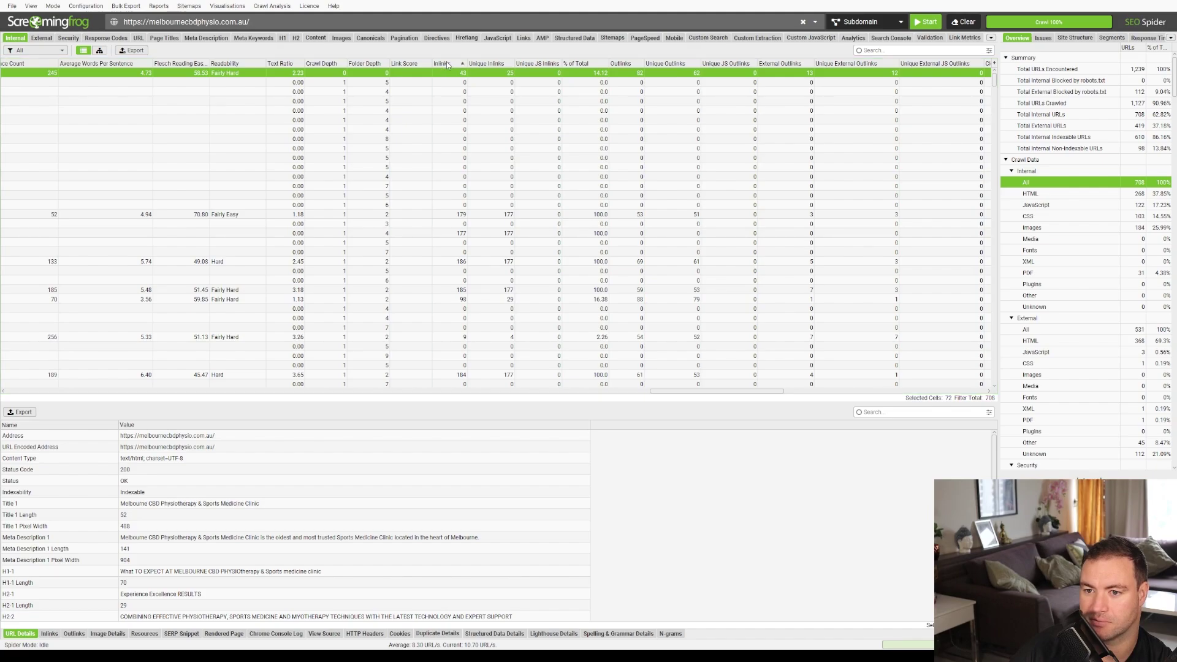
pyautogui.click(446, 62)
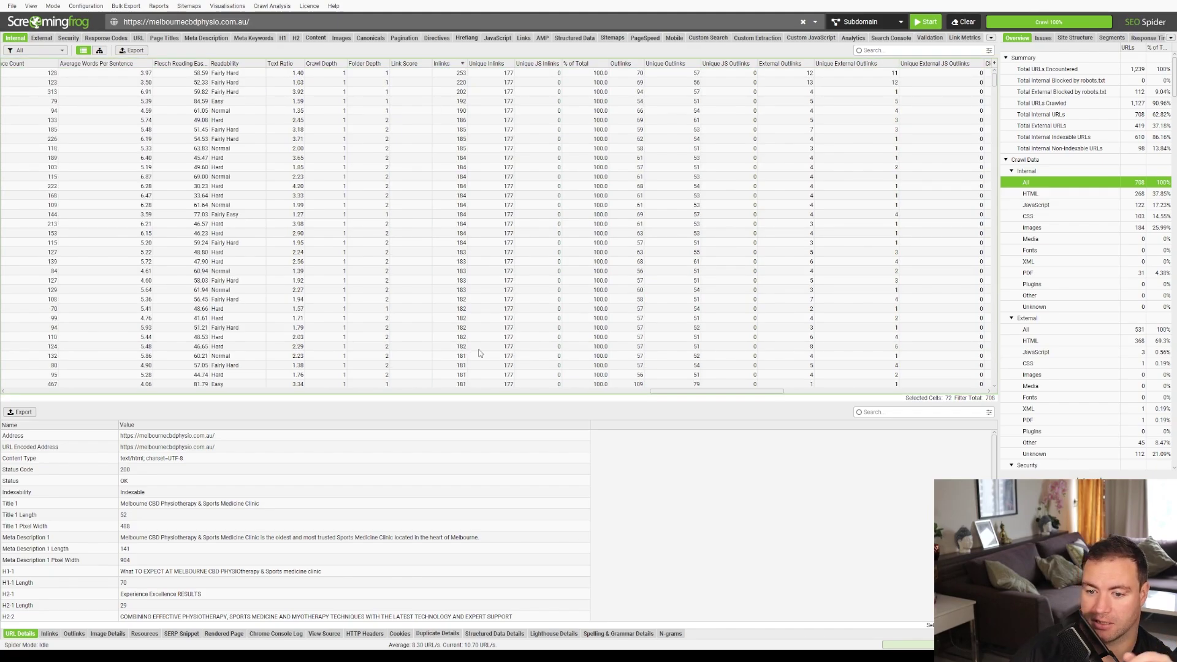
pyautogui.moveTo(741, 393)
pyautogui.mouseDown()
pyautogui.moveTo(551, 394)
pyautogui.moveTo(106, 170)
pyautogui.mouseUp()
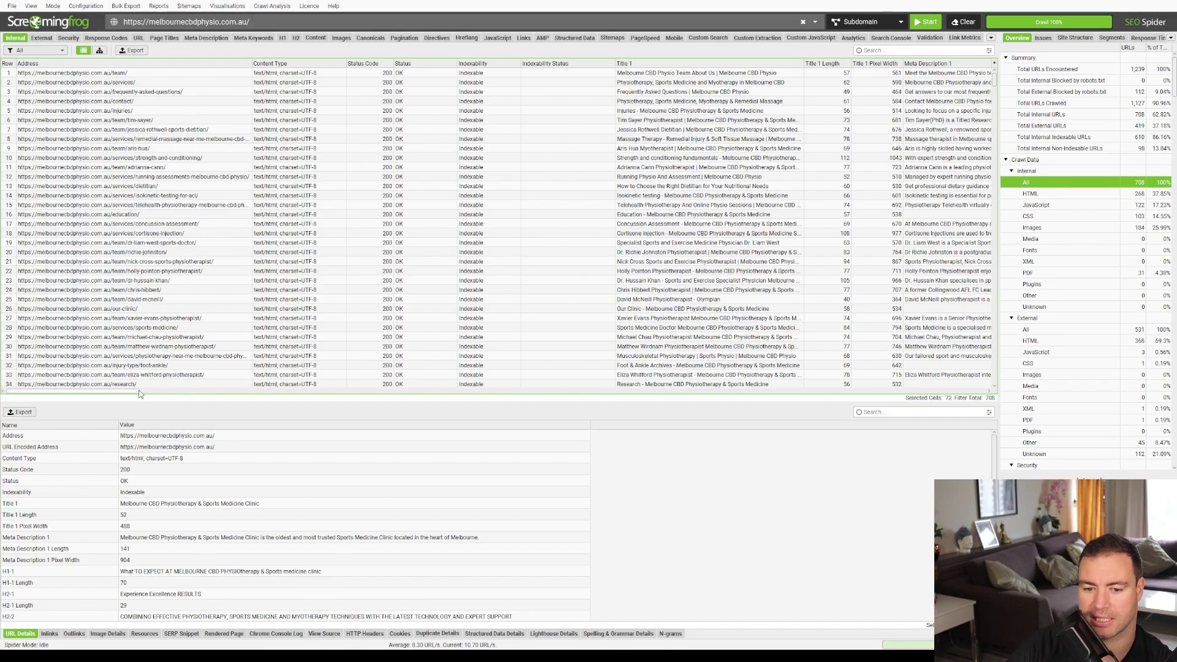
pyautogui.moveTo(136, 392); pyautogui.dragTo(253, 385)
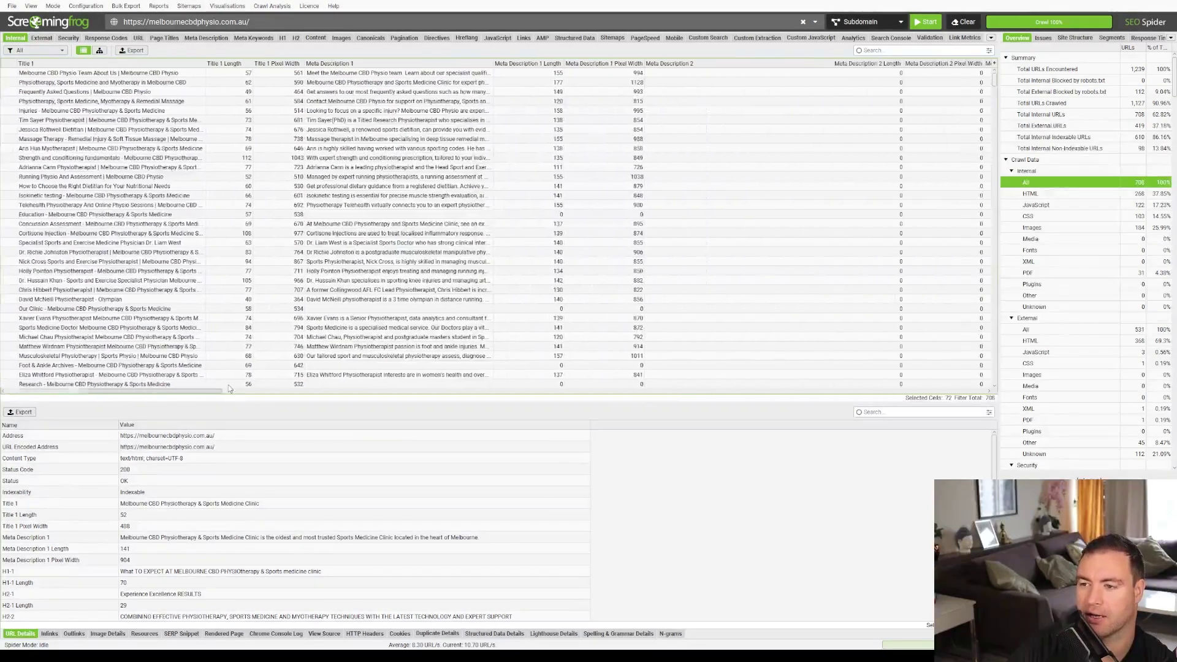
pyautogui.moveTo(253, 386)
pyautogui.mouseDown()
pyautogui.moveTo(565, 353)
pyautogui.moveTo(757, 365)
pyautogui.mouseUp()
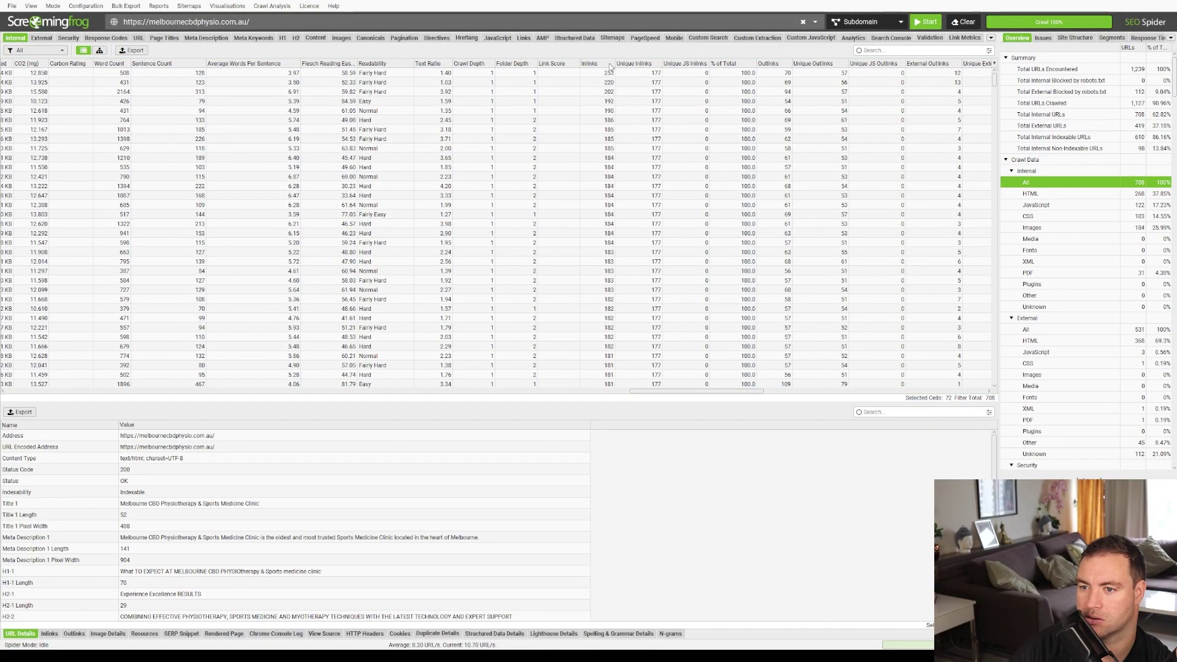
pyautogui.click(607, 64)
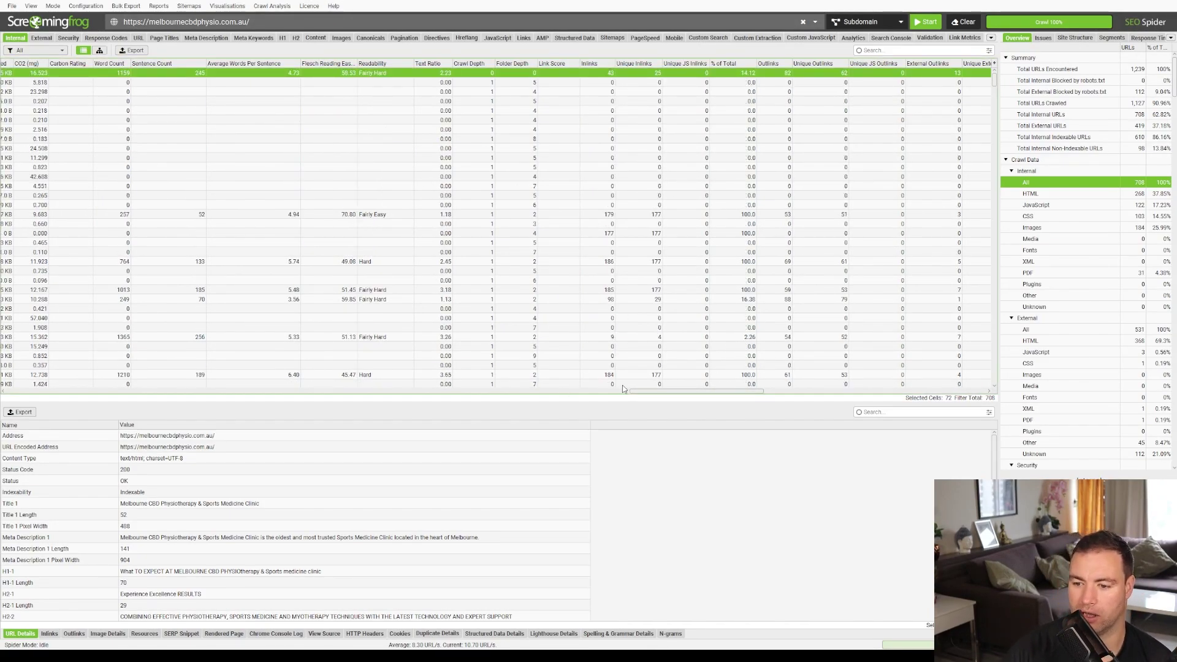
pyautogui.moveTo(626, 390); pyautogui.dragTo(138, 390)
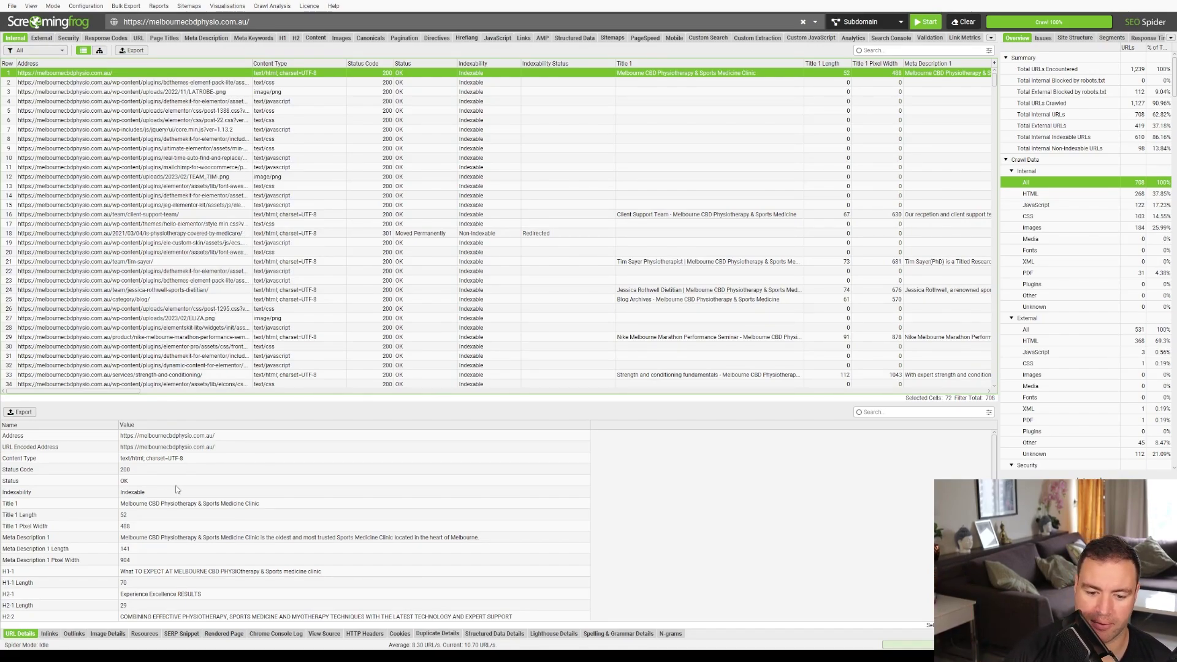
pyautogui.scroll(-4, 140, 515)
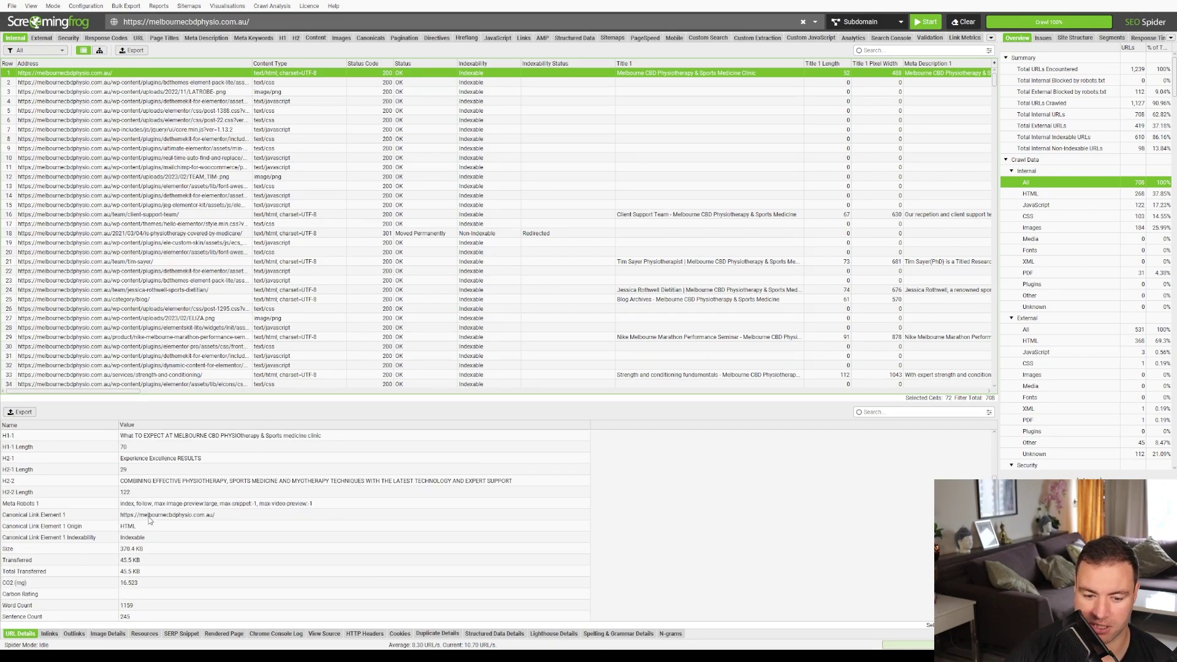
pyautogui.scroll(-2, 150, 521)
pyautogui.scroll(-2, 168, 509)
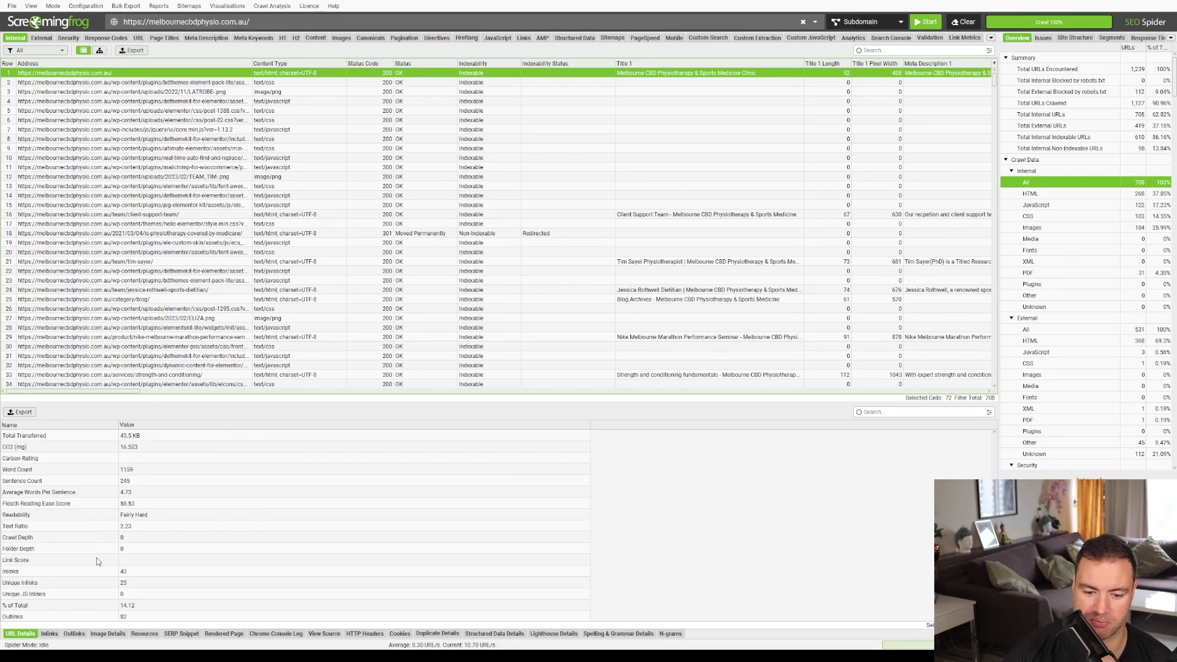
# Open the homepage's Inlinks tab in the bottom details panel
pyautogui.click(50, 574)
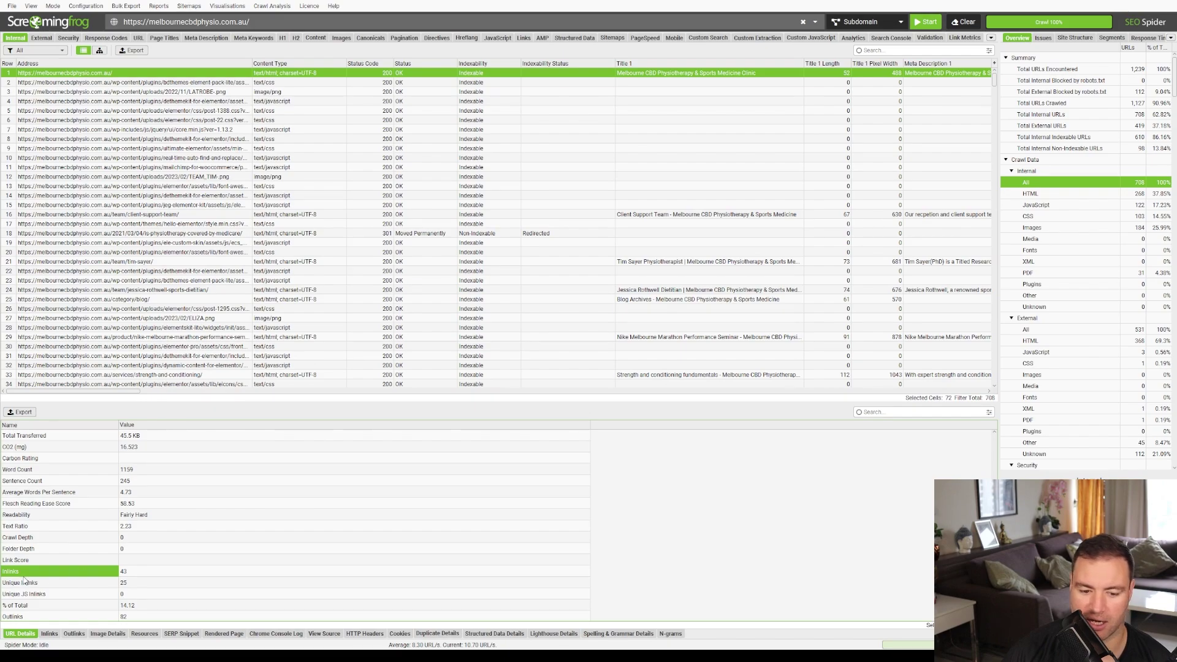
pyautogui.click(144, 571)
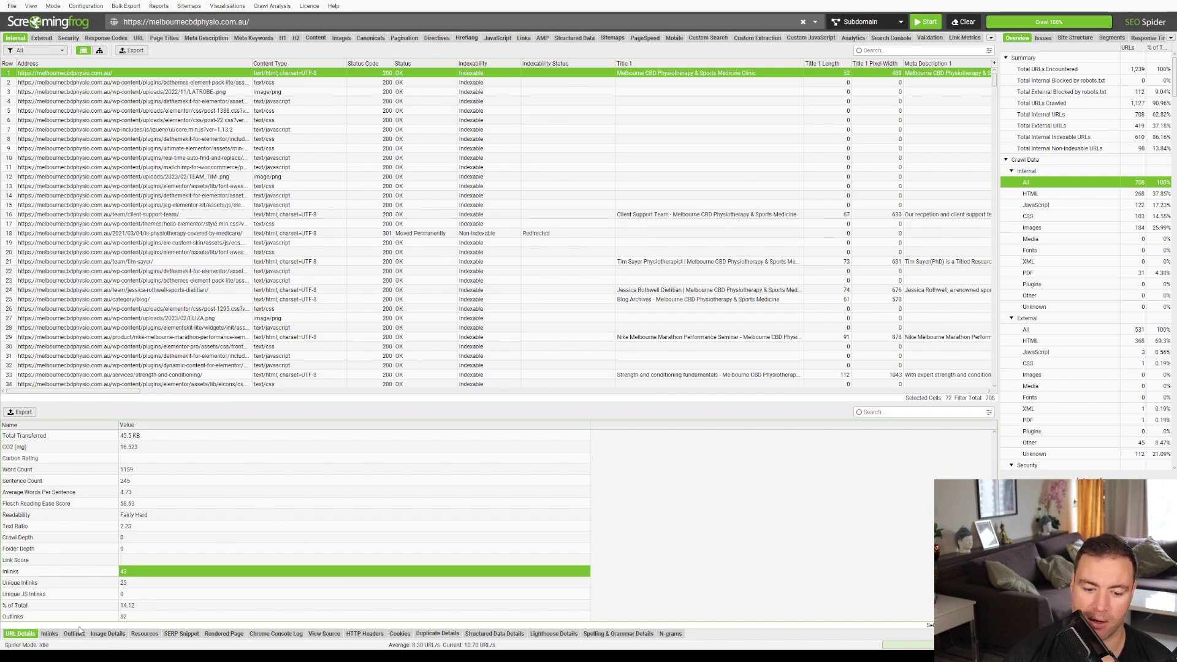
# Show the homepage's inlinks and sort them by the Anchor Text column
pyautogui.click(49, 633)
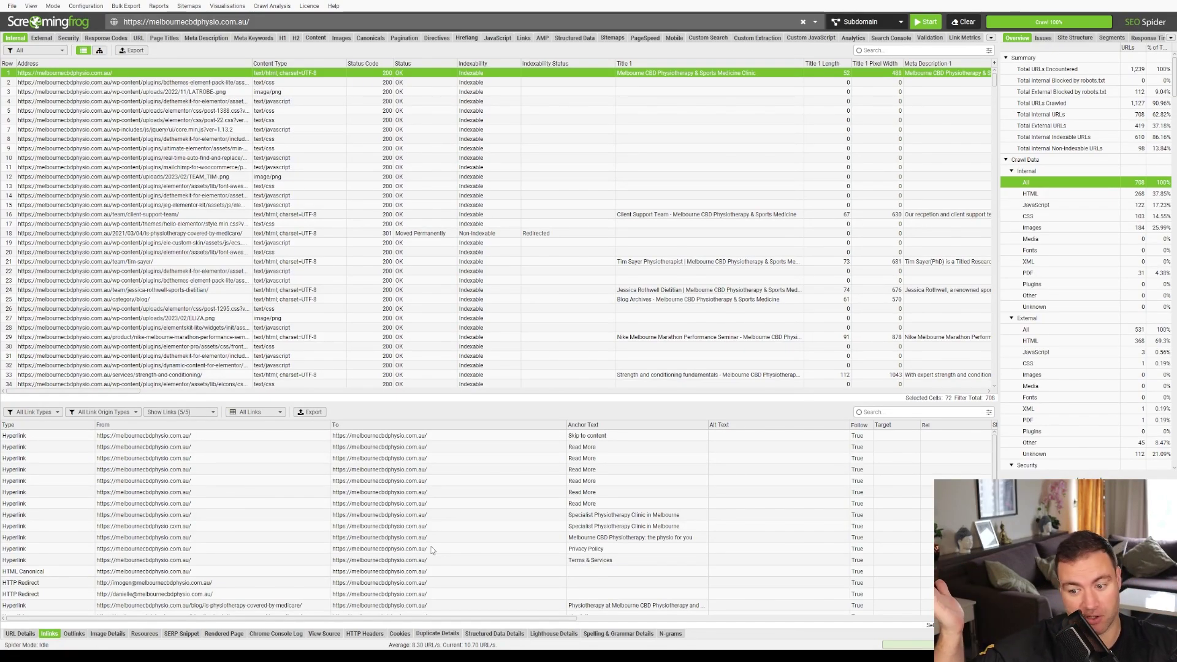
pyautogui.click(636, 425)
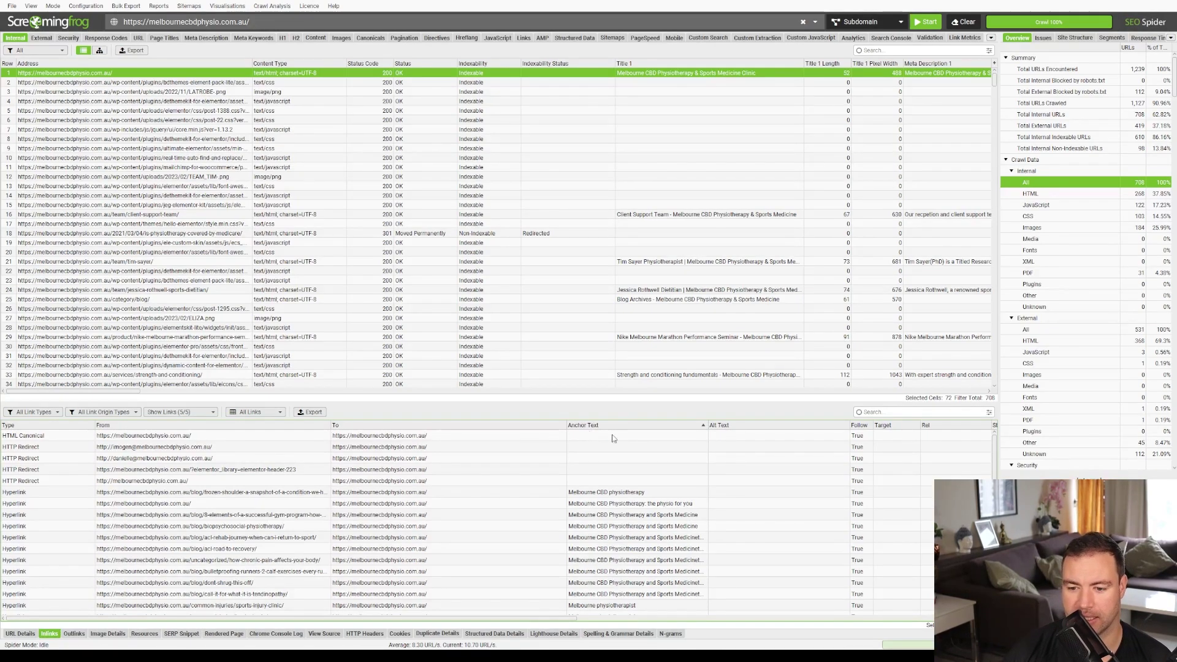
pyautogui.scroll(-1, 629, 476)
pyautogui.scroll(-1, 617, 472)
pyautogui.scroll(-1, 604, 467)
pyautogui.scroll(2, 603, 468)
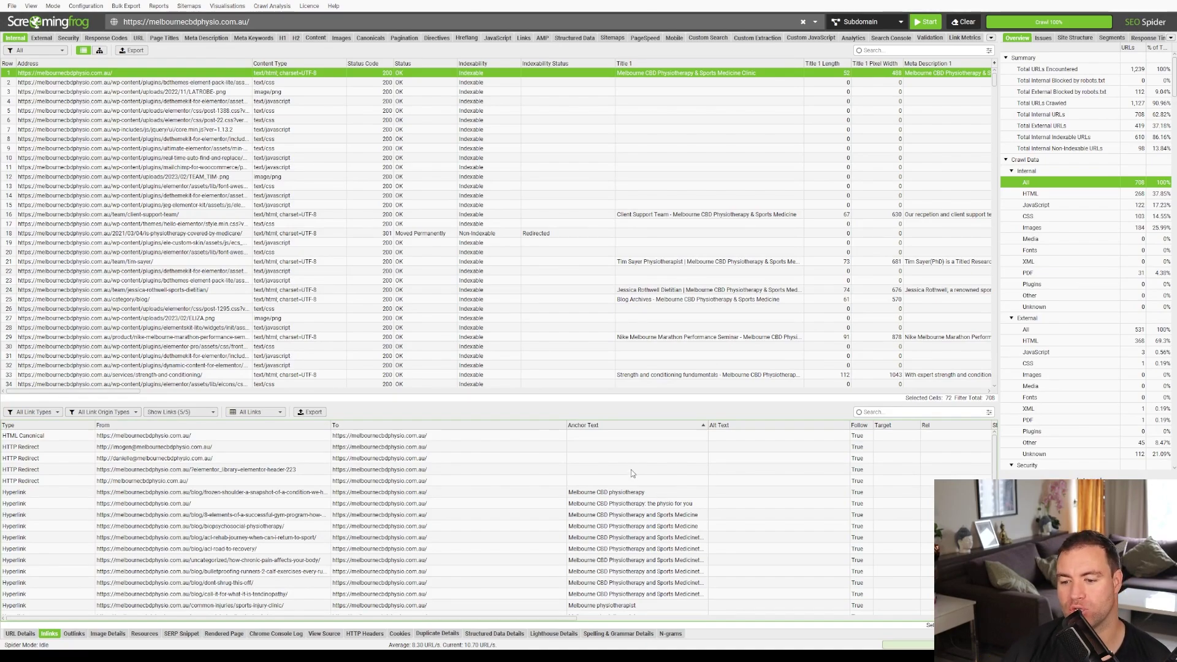
pyautogui.scroll(-2, 645, 494)
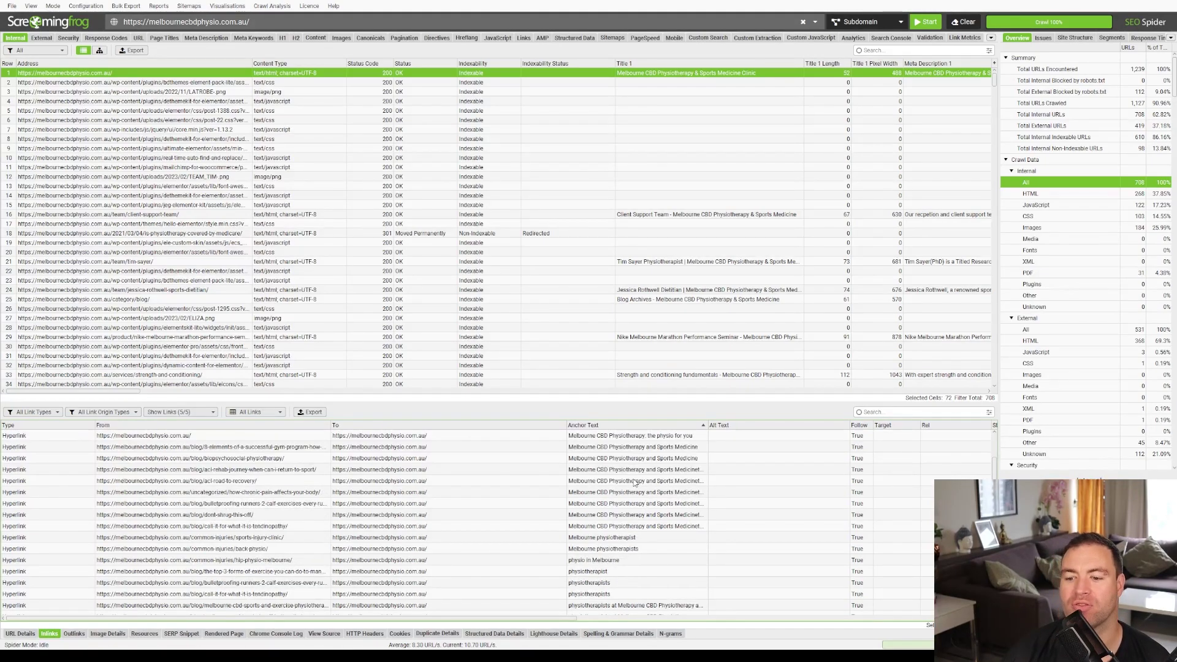
pyautogui.scroll(1, 635, 483)
pyautogui.scroll(1, 630, 506)
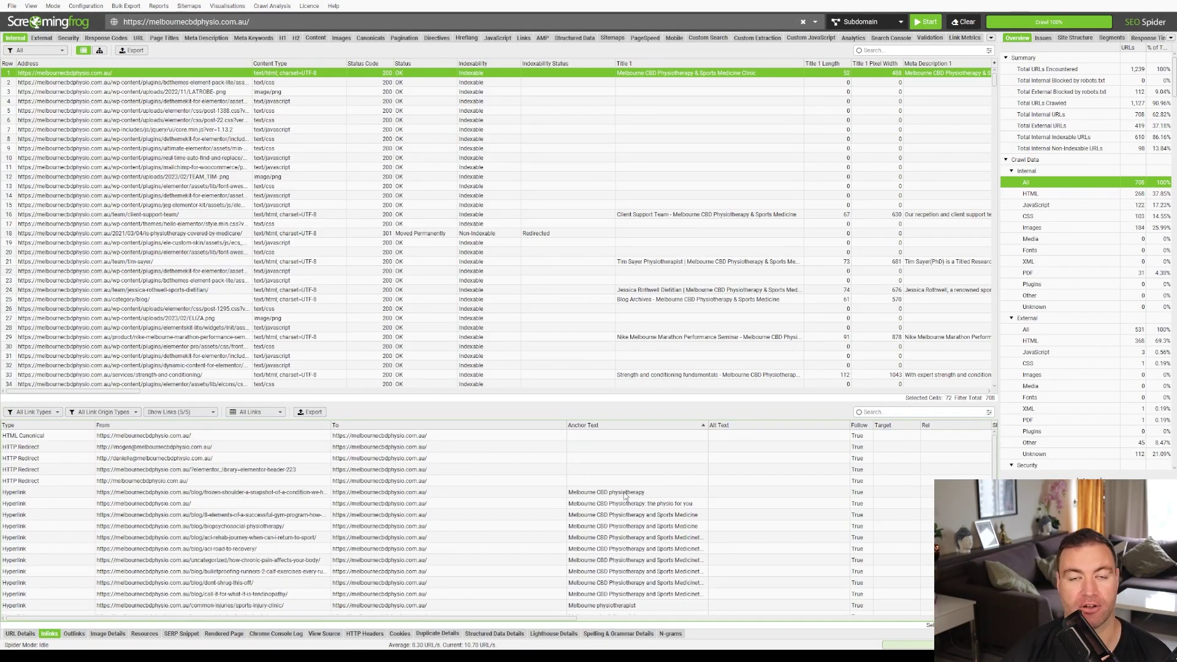
pyautogui.scroll(-2, 616, 497)
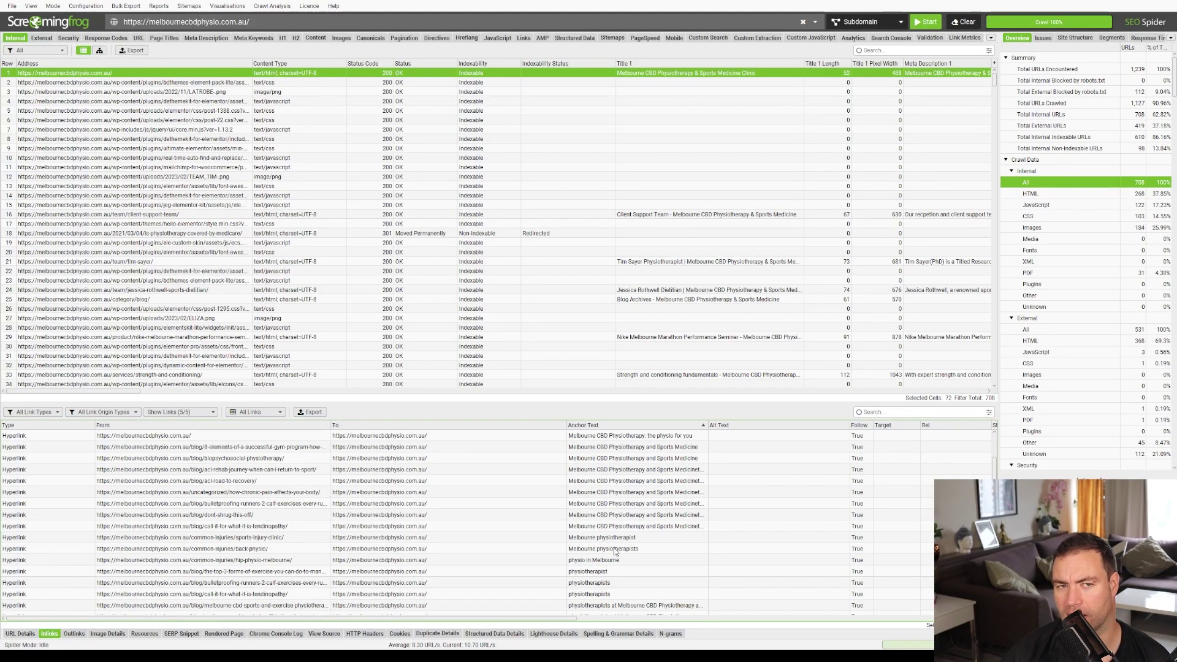
pyautogui.scroll(-2, 616, 523)
pyautogui.scroll(-2, 605, 553)
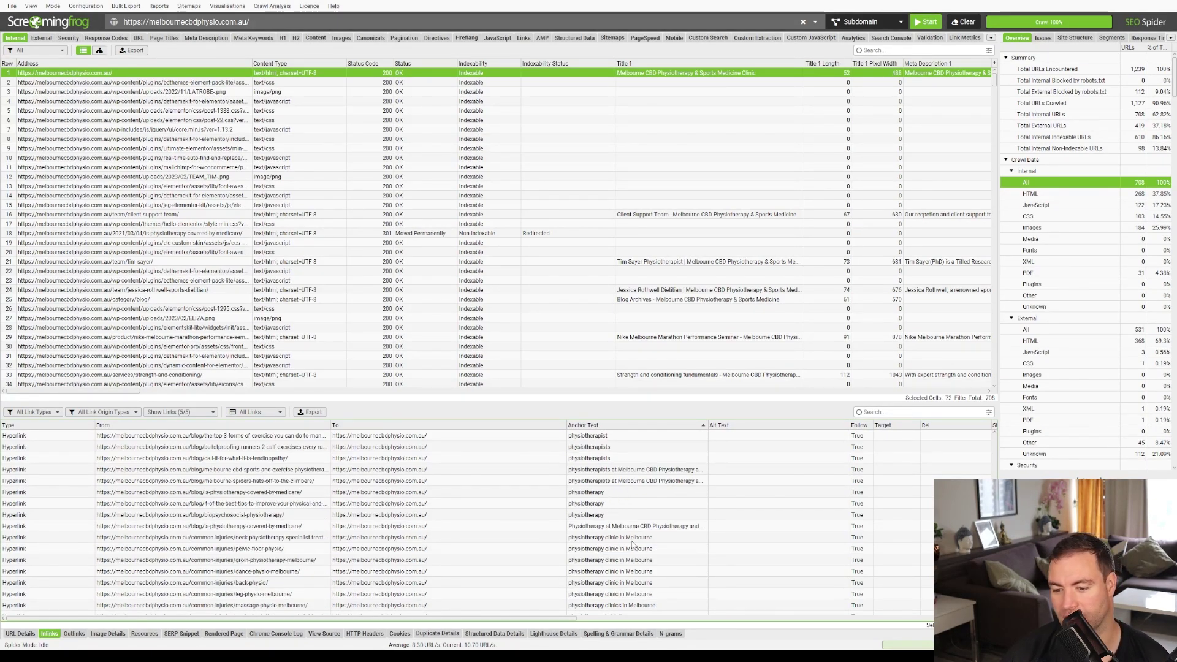
pyautogui.scroll(-2, 607, 545)
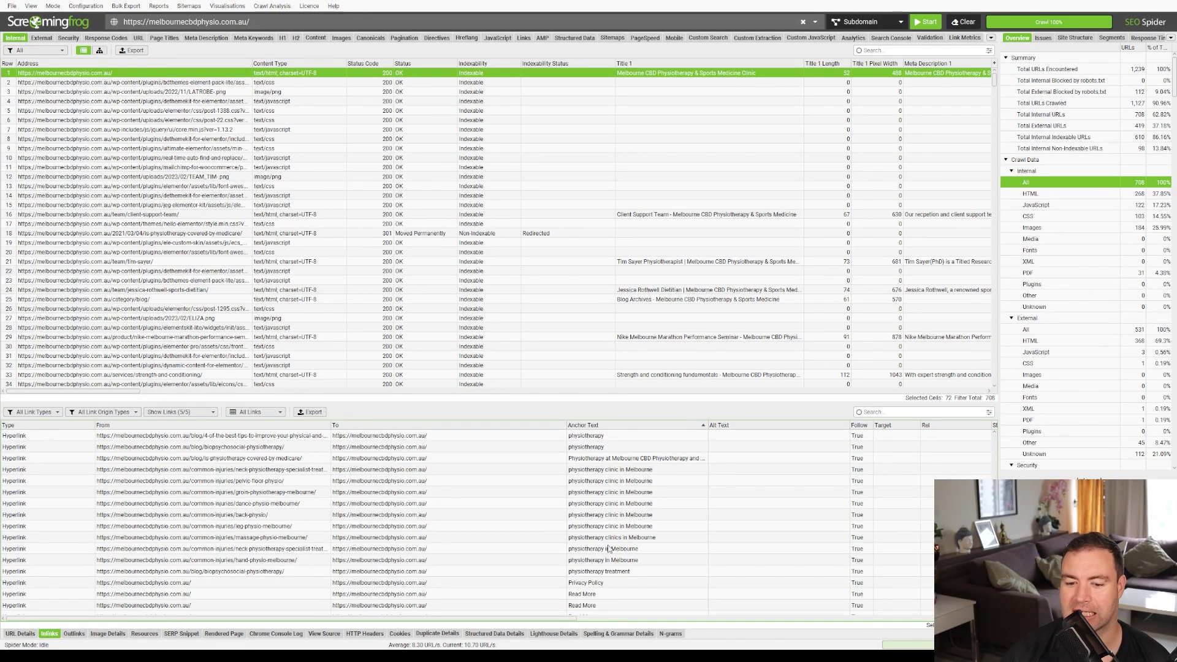
pyautogui.scroll(2, 609, 550)
pyautogui.scroll(2, 615, 547)
pyautogui.scroll(2, 608, 552)
pyautogui.scroll(2, 607, 553)
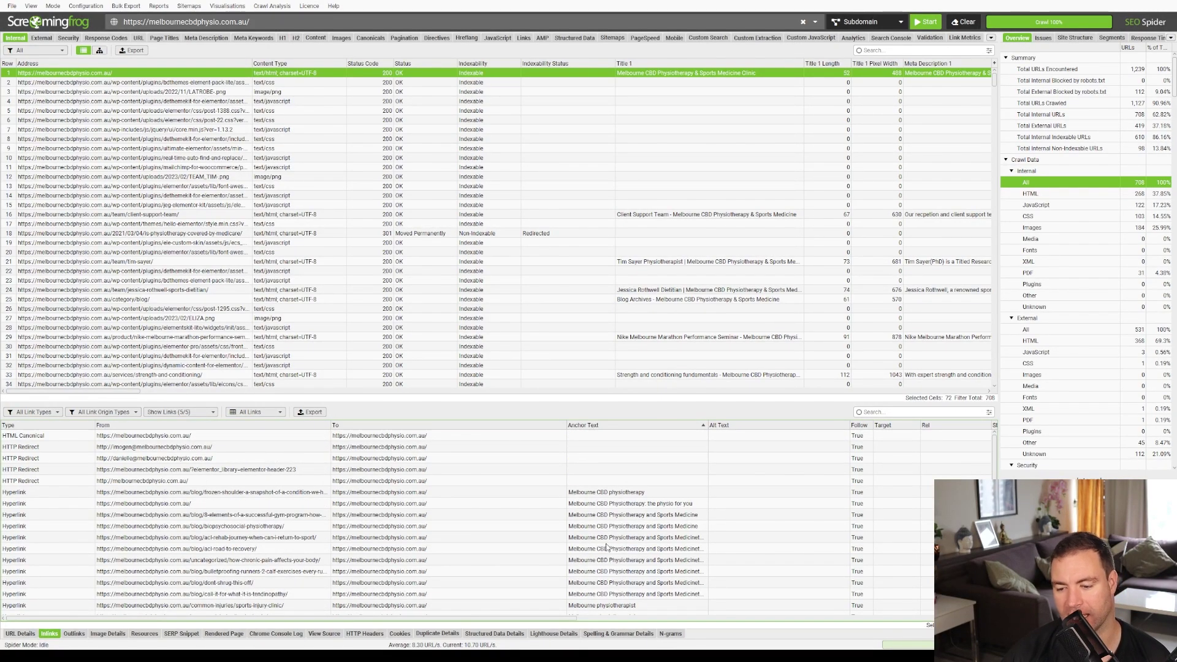
pyautogui.moveTo(562, 618); pyautogui.dragTo(666, 620)
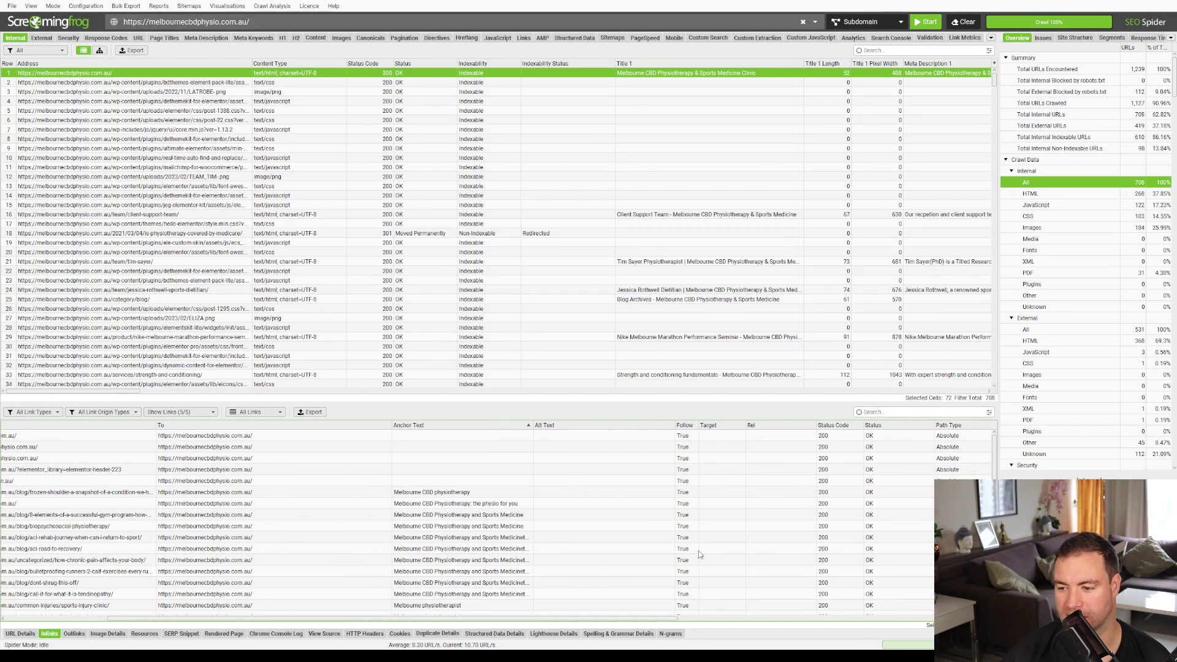
pyautogui.scroll(-4, 771, 559)
pyautogui.scroll(2, 771, 558)
pyautogui.scroll(2, 764, 564)
pyautogui.moveTo(598, 619); pyautogui.dragTo(632, 622)
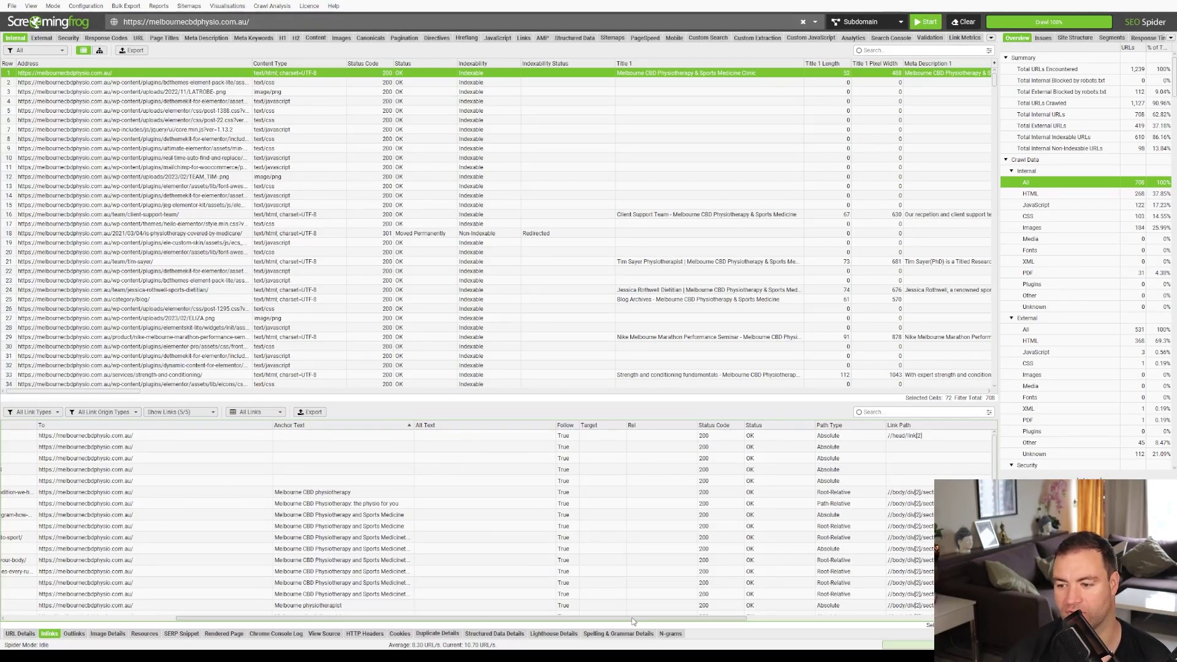
pyautogui.moveTo(633, 621); pyautogui.dragTo(578, 623)
pyautogui.scroll(-3, 726, 528)
pyautogui.scroll(-2, 727, 528)
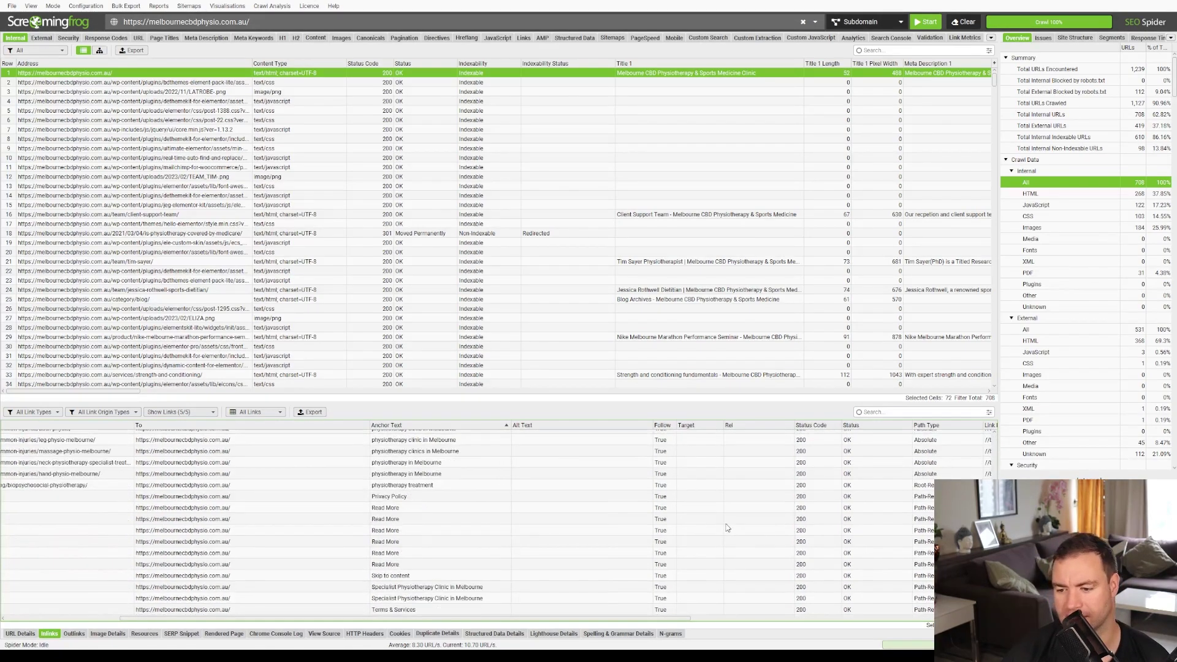
pyautogui.scroll(5, 725, 530)
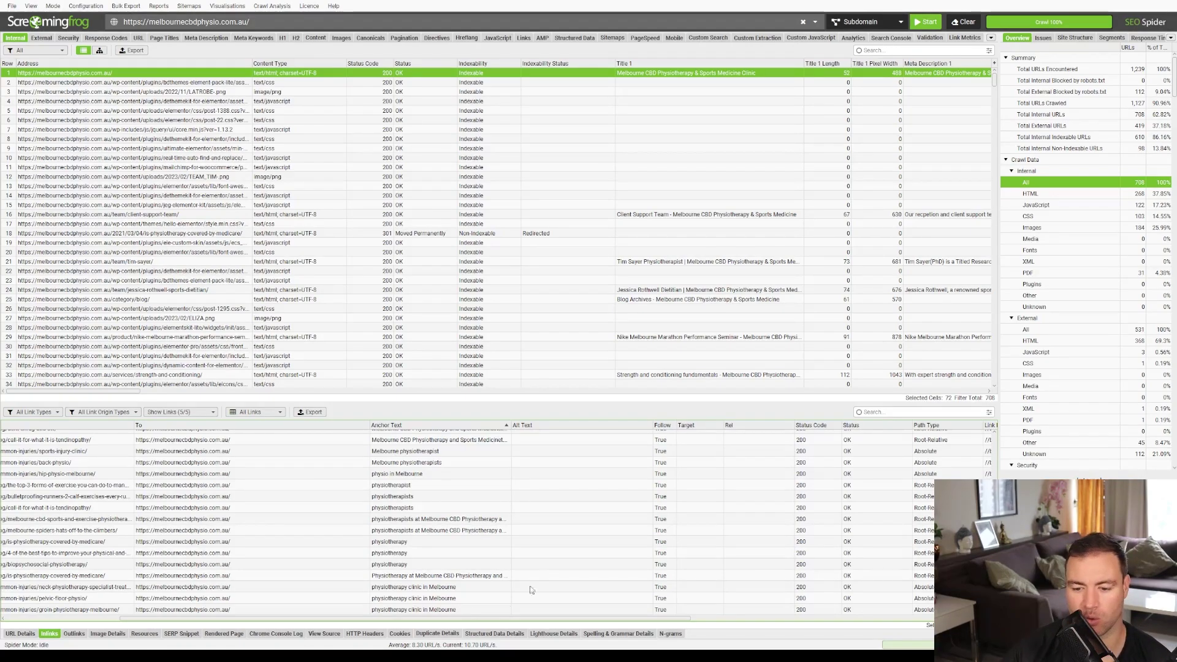
pyautogui.scroll(-2, 412, 450)
pyautogui.scroll(-2, 411, 450)
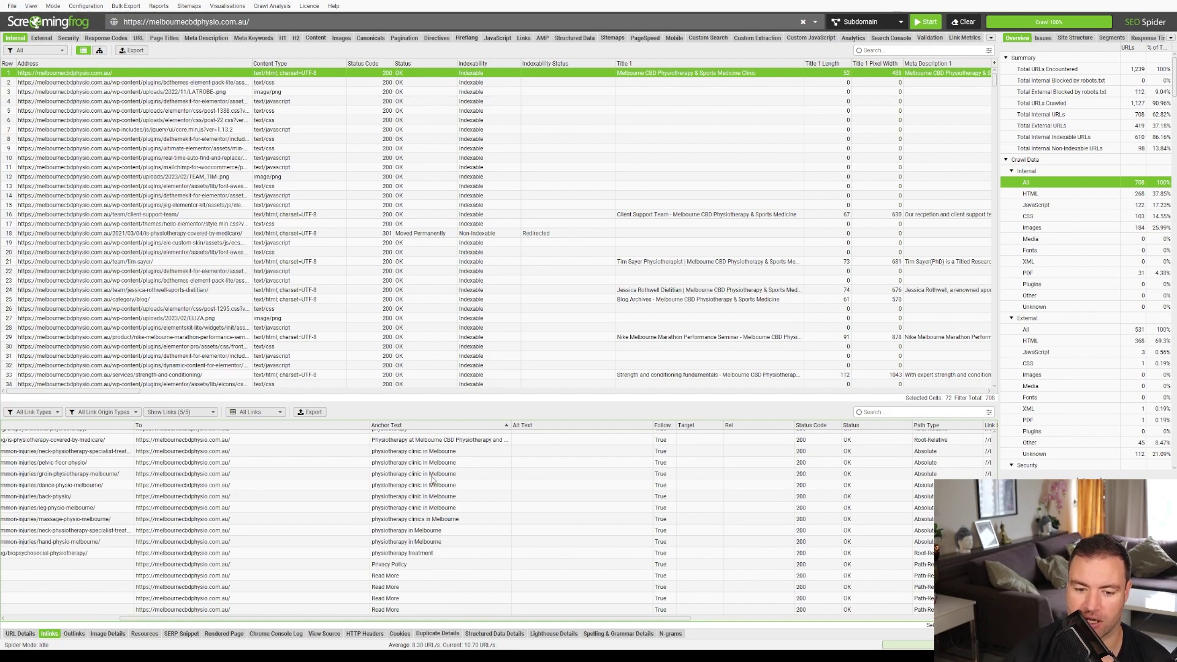